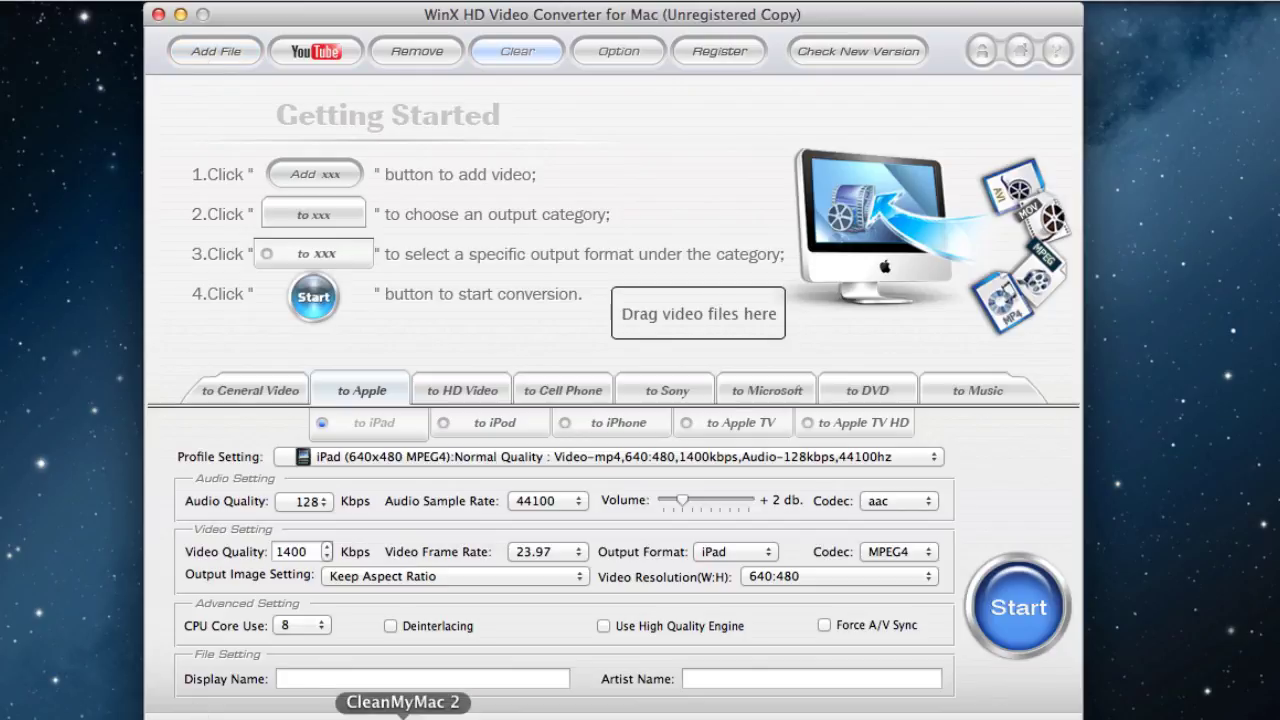
Step: Drag SurfTurfTrailer3 from the untitled folder into the converter's 'Drag video files here' area
click(15, 708)
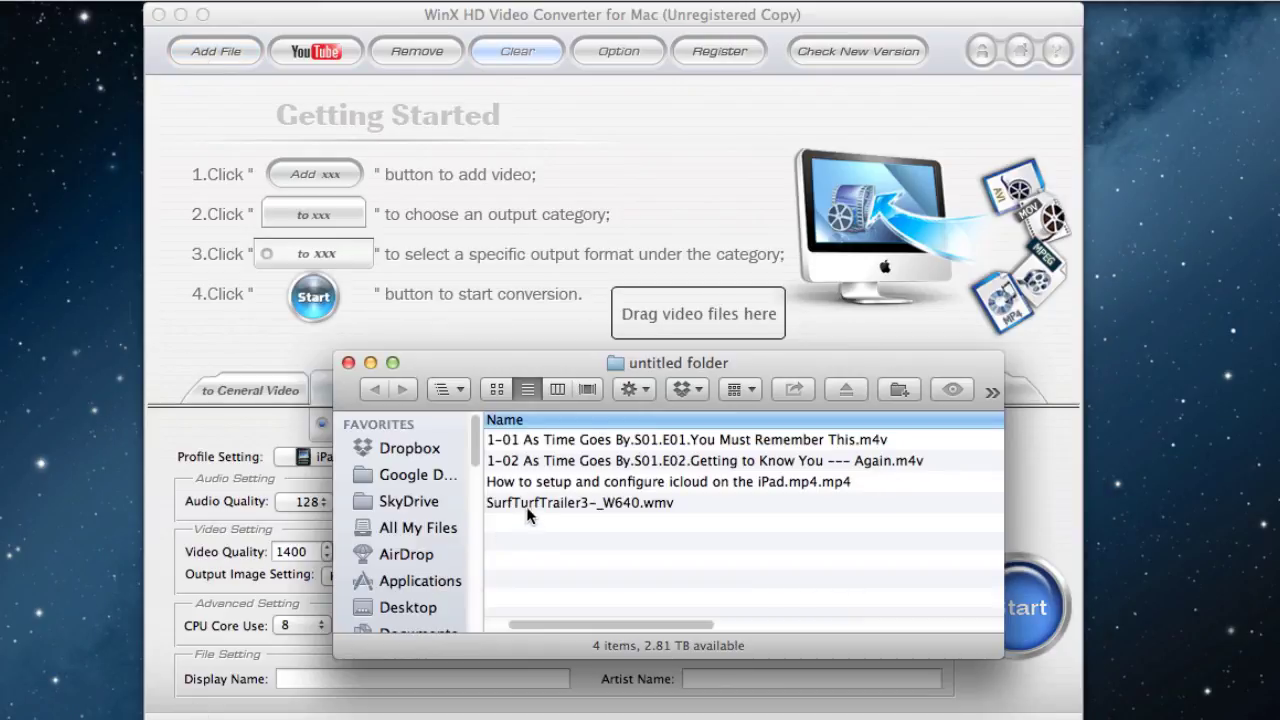
drag(530, 362, 884, 362)
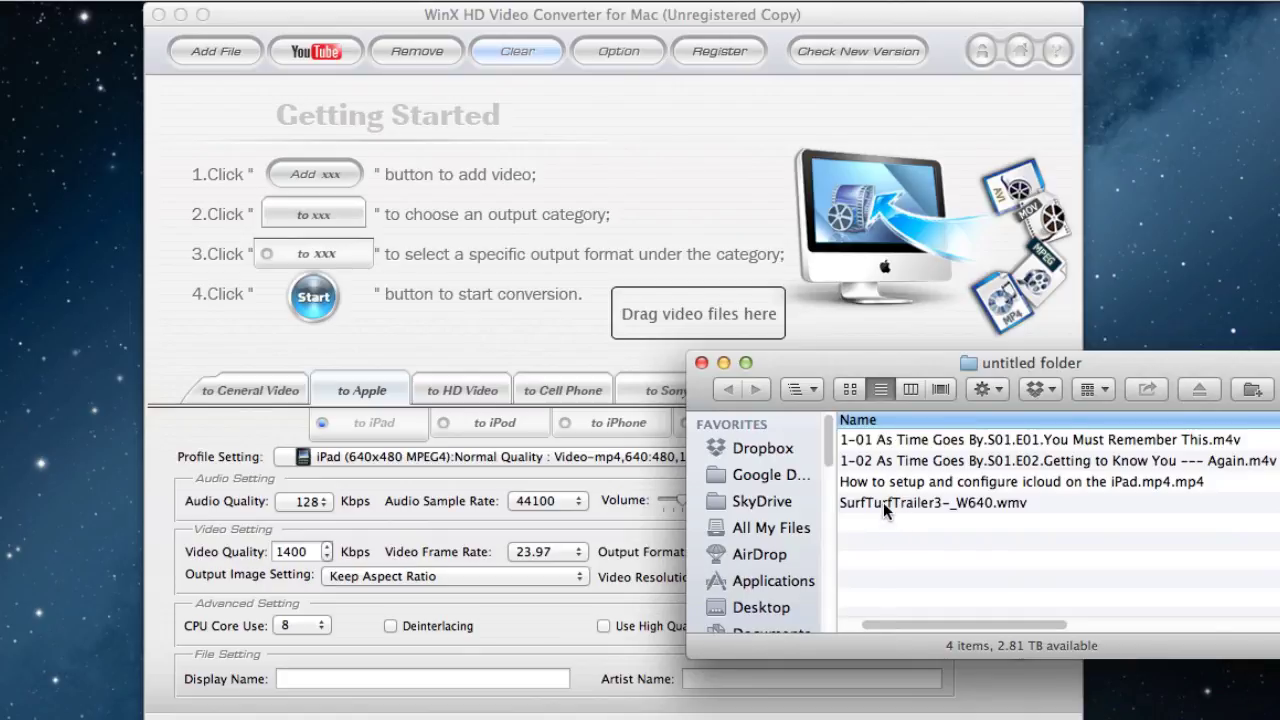
drag(883, 502, 612, 222)
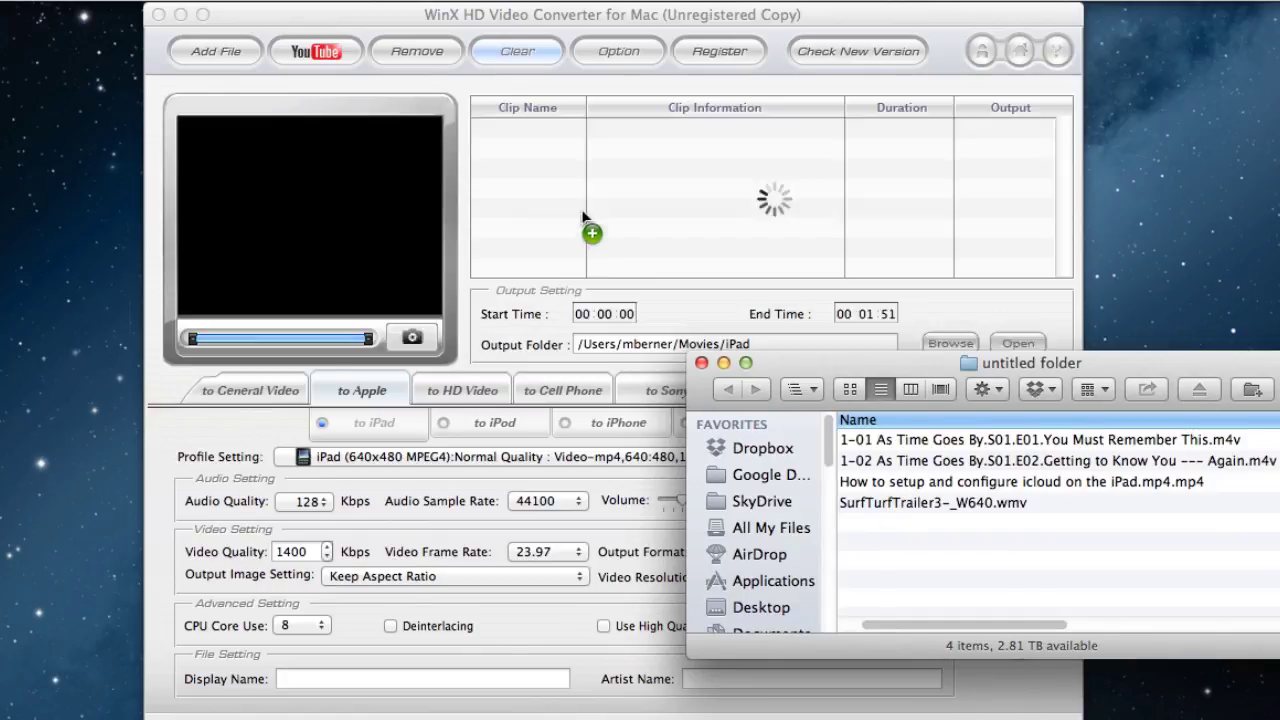
click(701, 362)
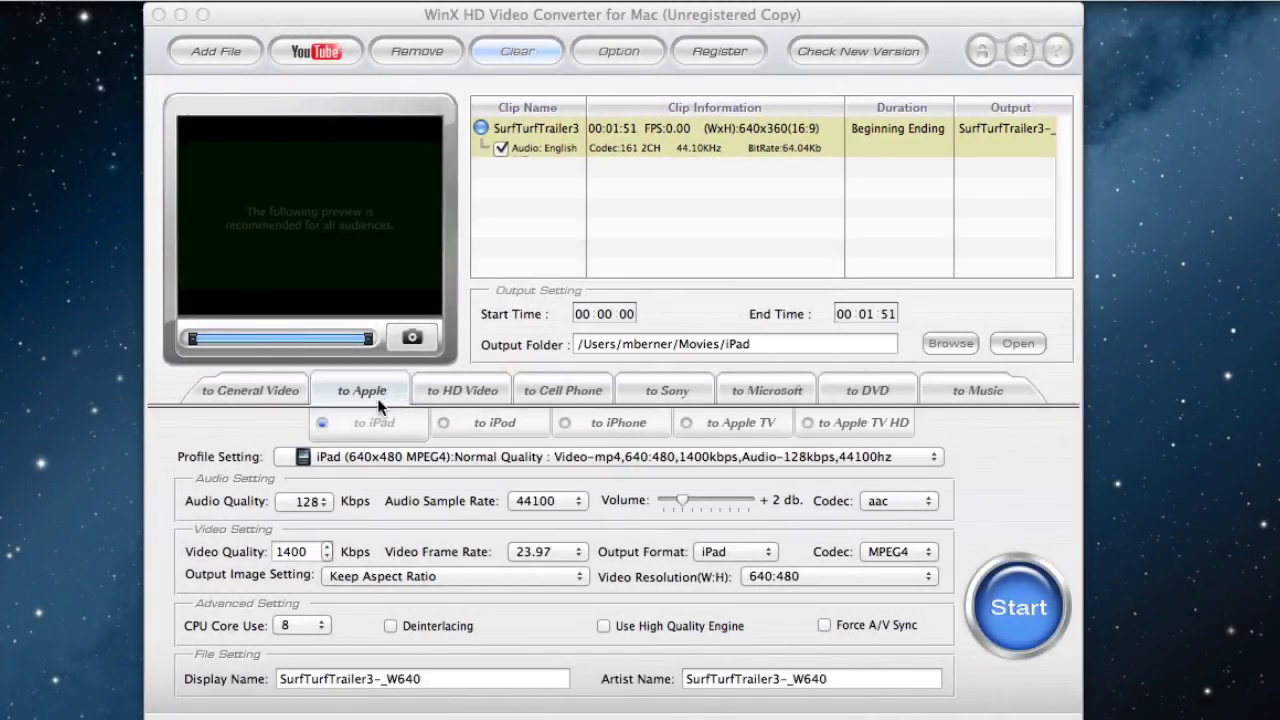
Step: Browse the General Video and Apple formats, then pick 'to HD MP4' under HD Video
click(249, 389)
click(249, 390)
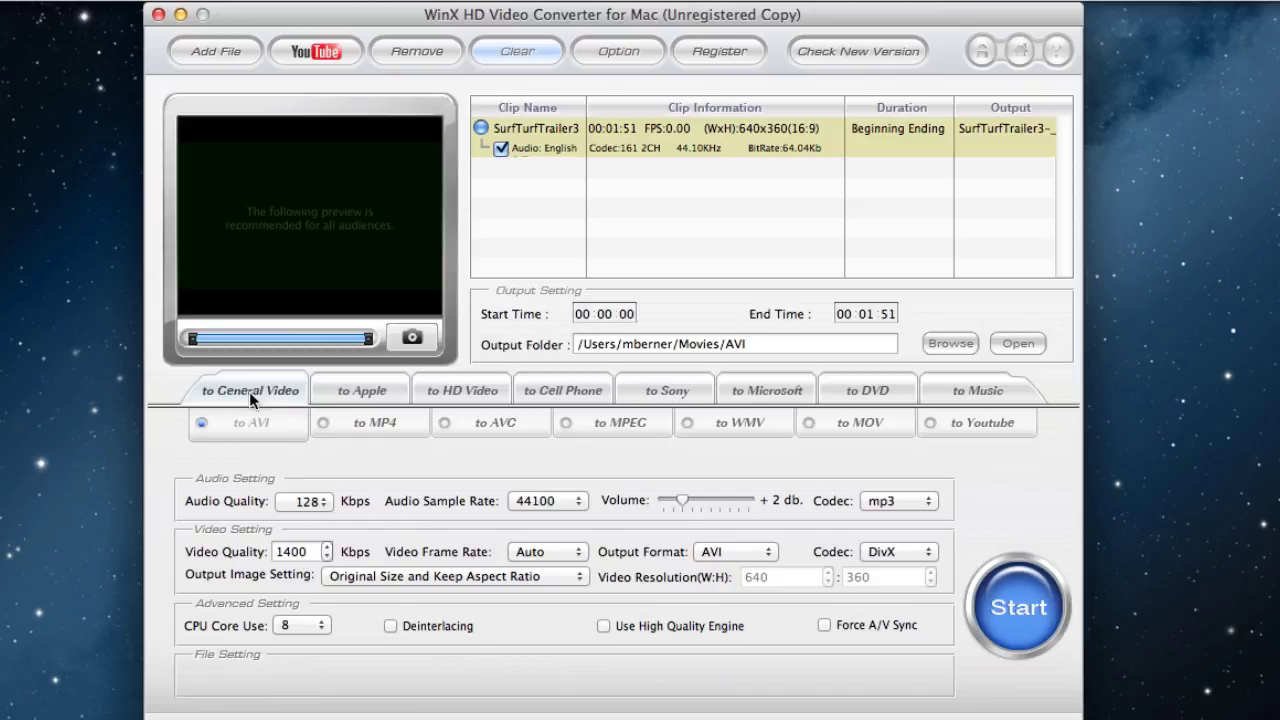
click(340, 391)
click(271, 388)
click(366, 391)
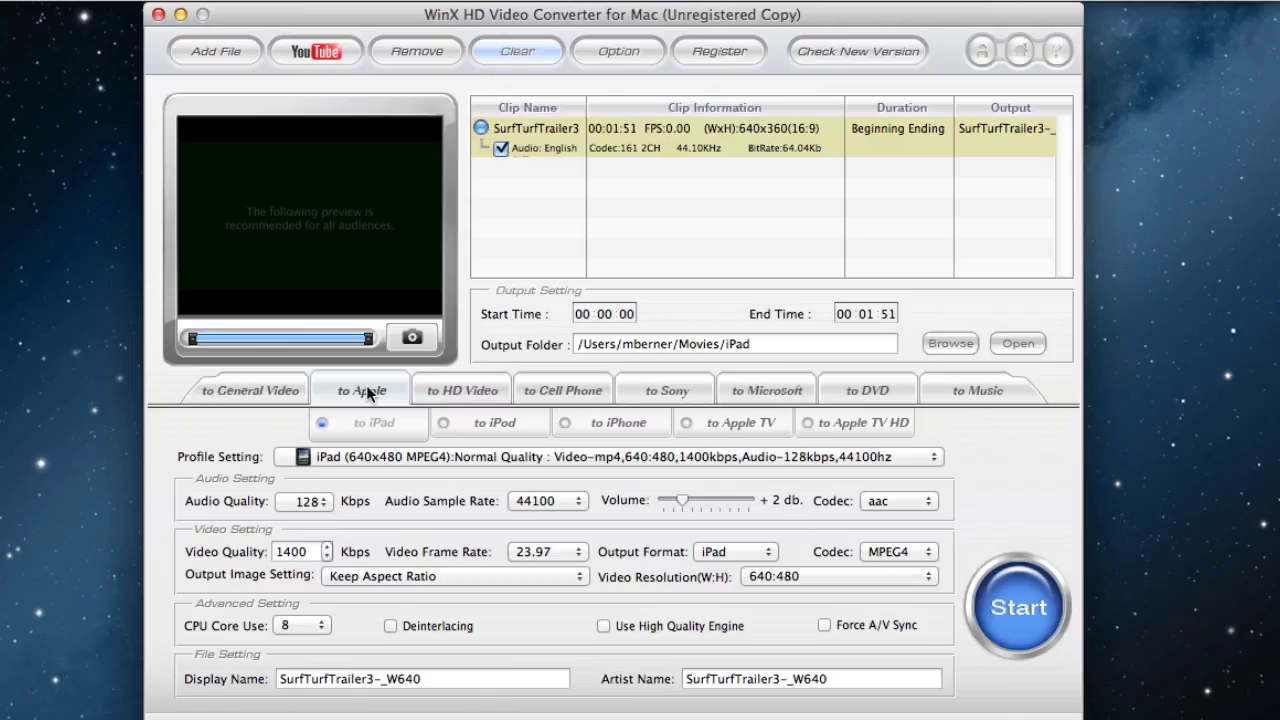
click(460, 389)
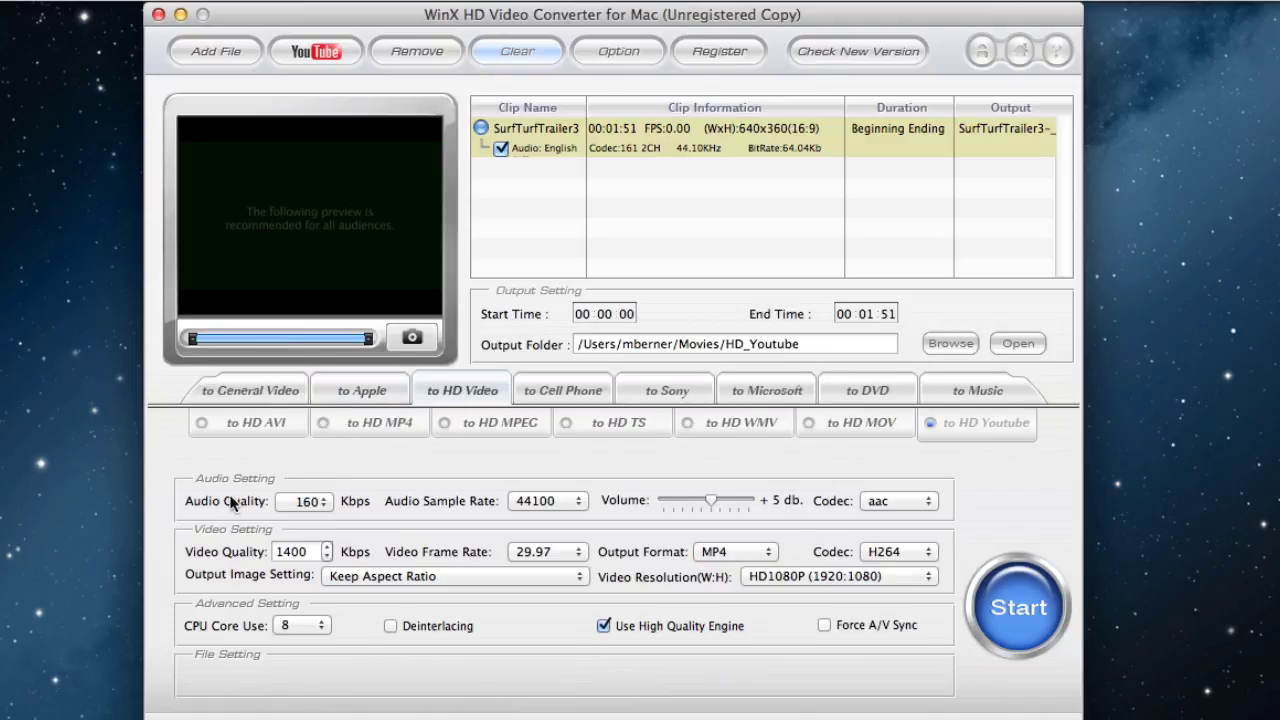
click(383, 420)
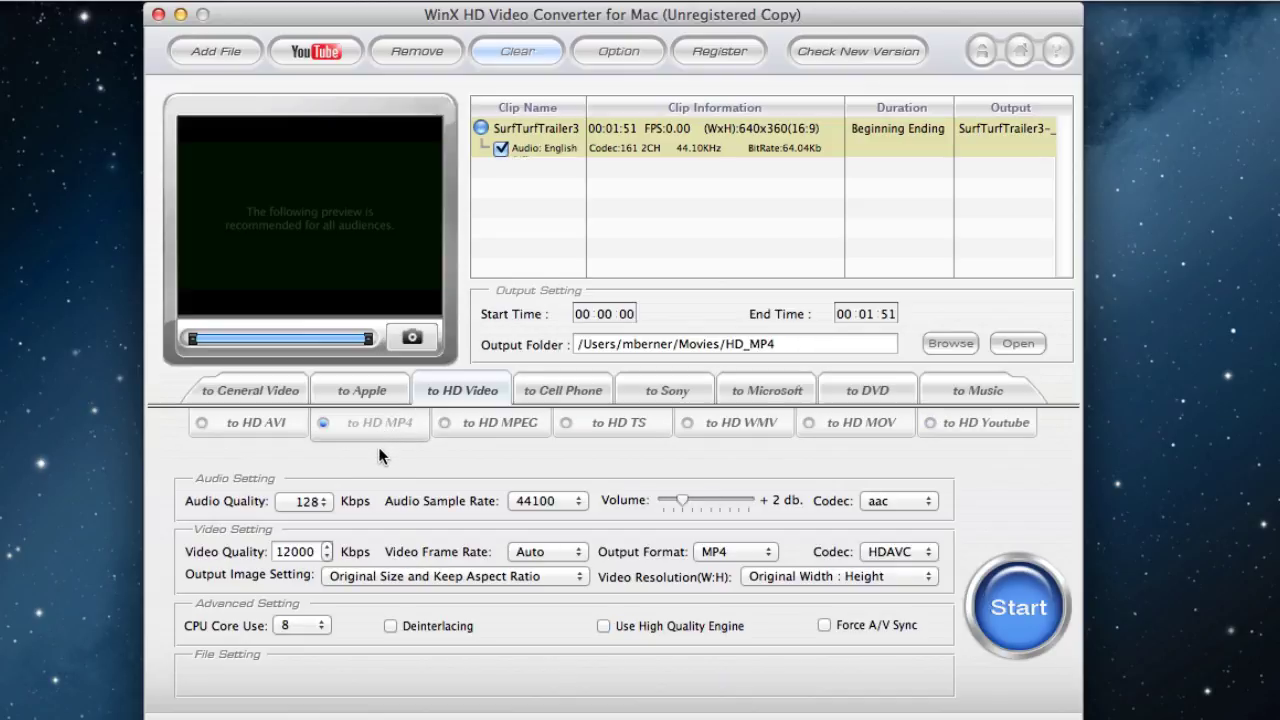
Step: Browse the Cell Phone Android and General profiles, ending on the Sony PSP output
click(553, 392)
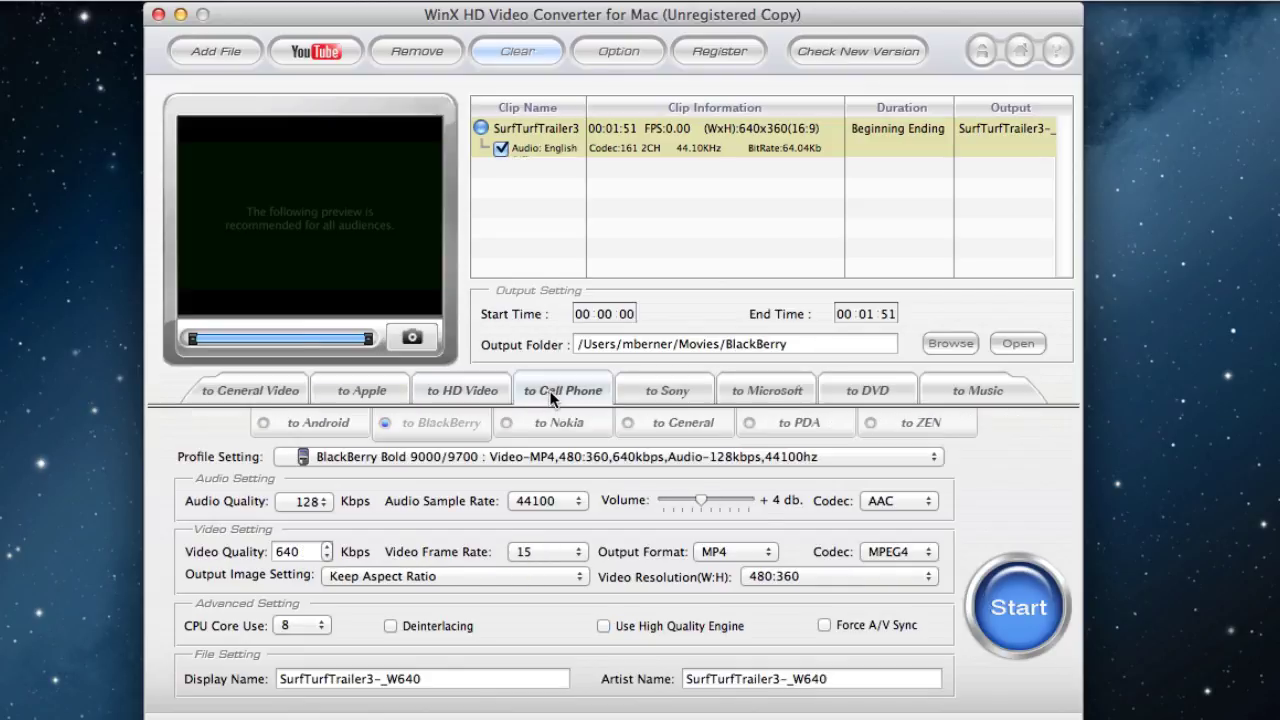
click(302, 428)
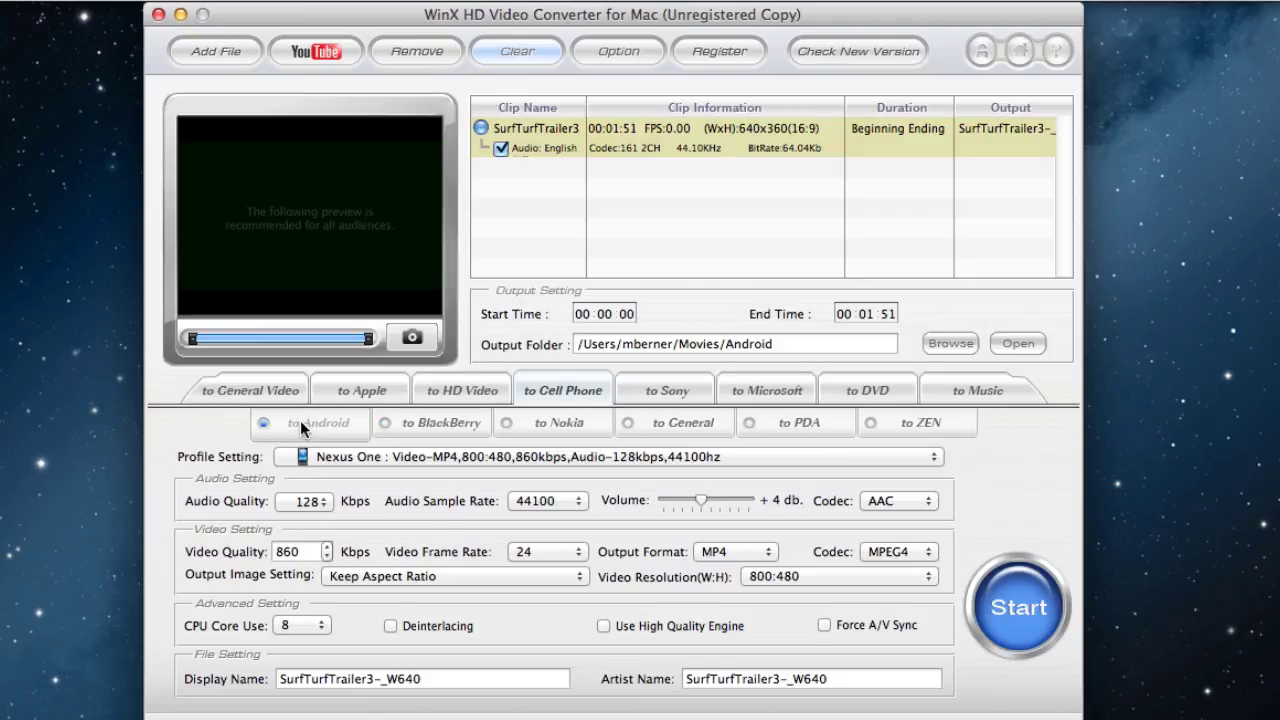
click(936, 458)
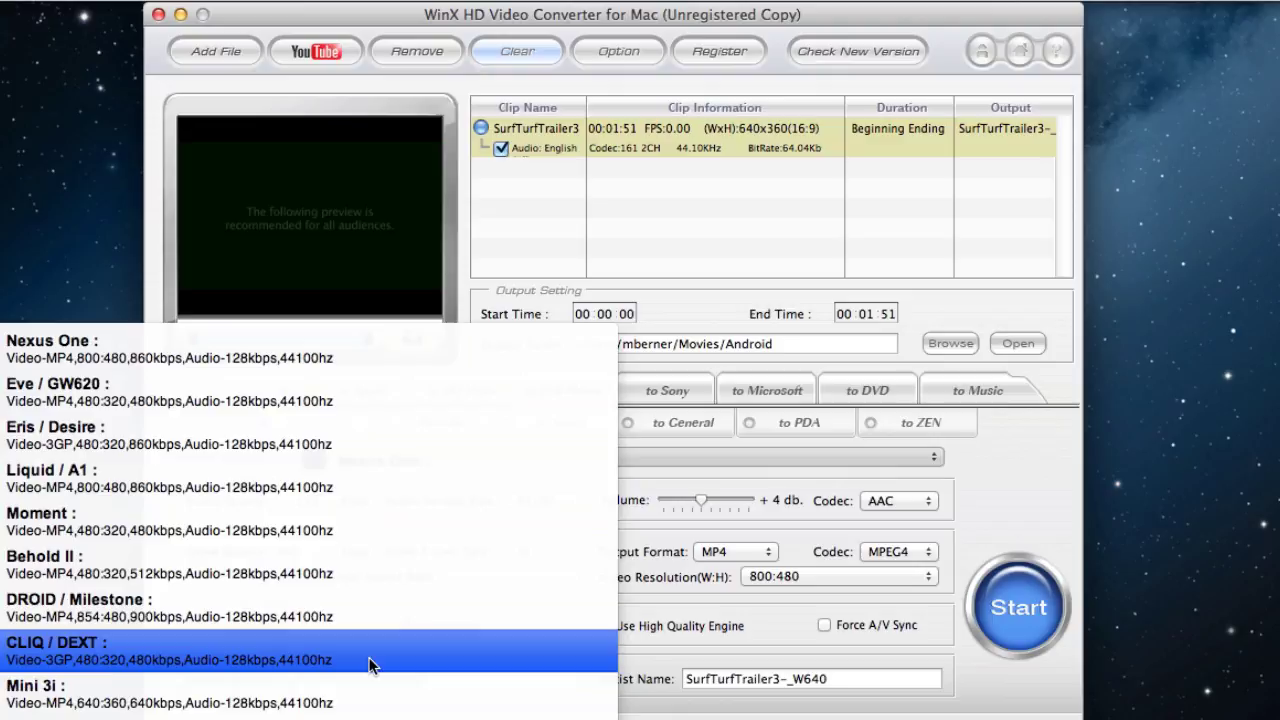
click(44, 270)
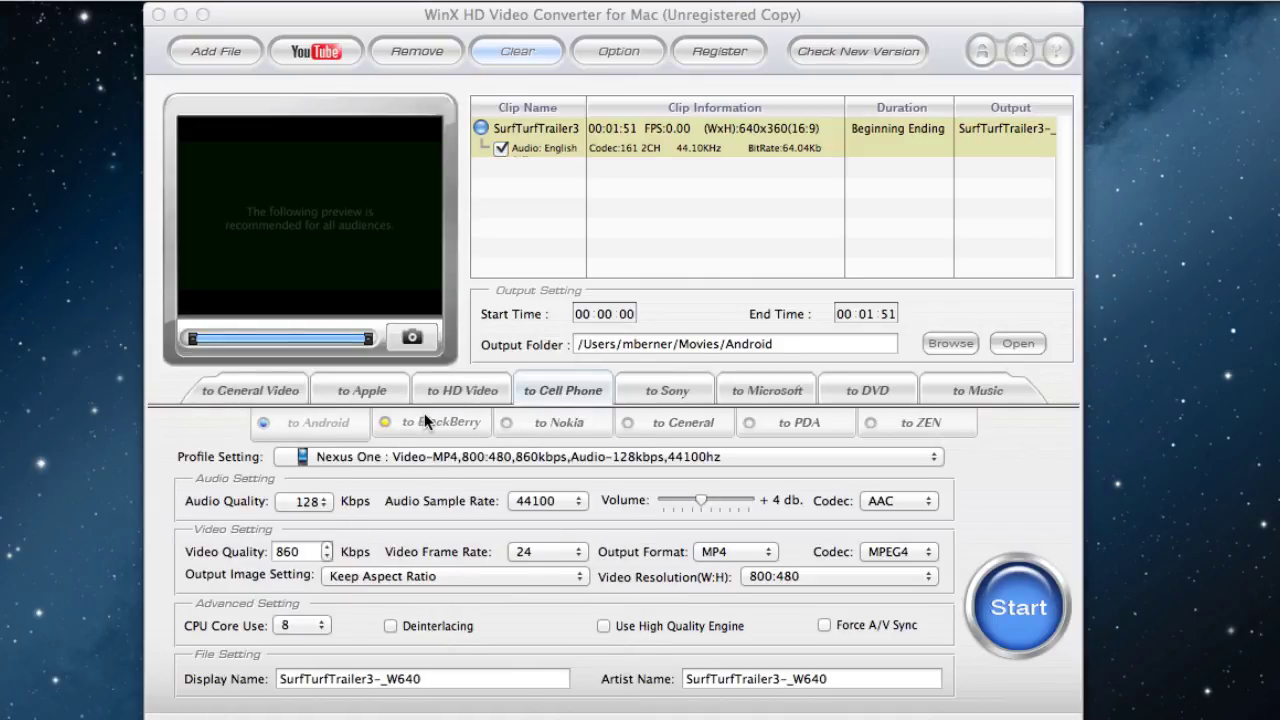
click(683, 430)
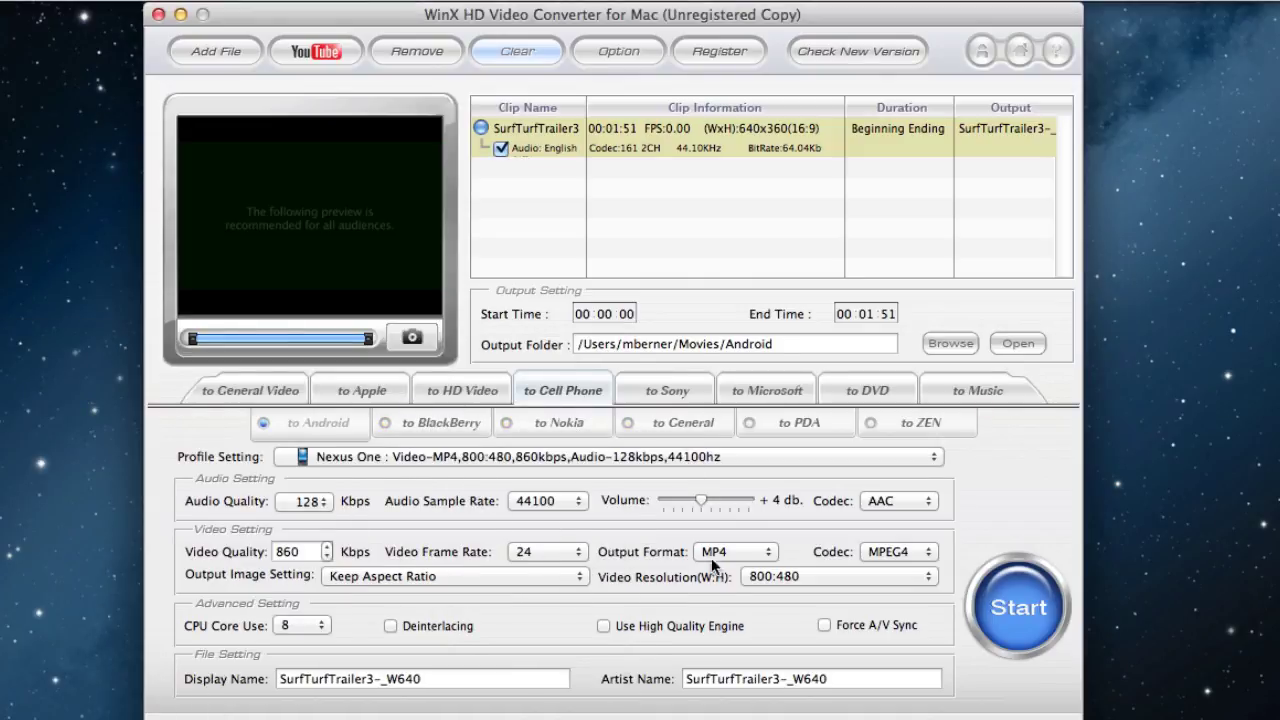
click(660, 424)
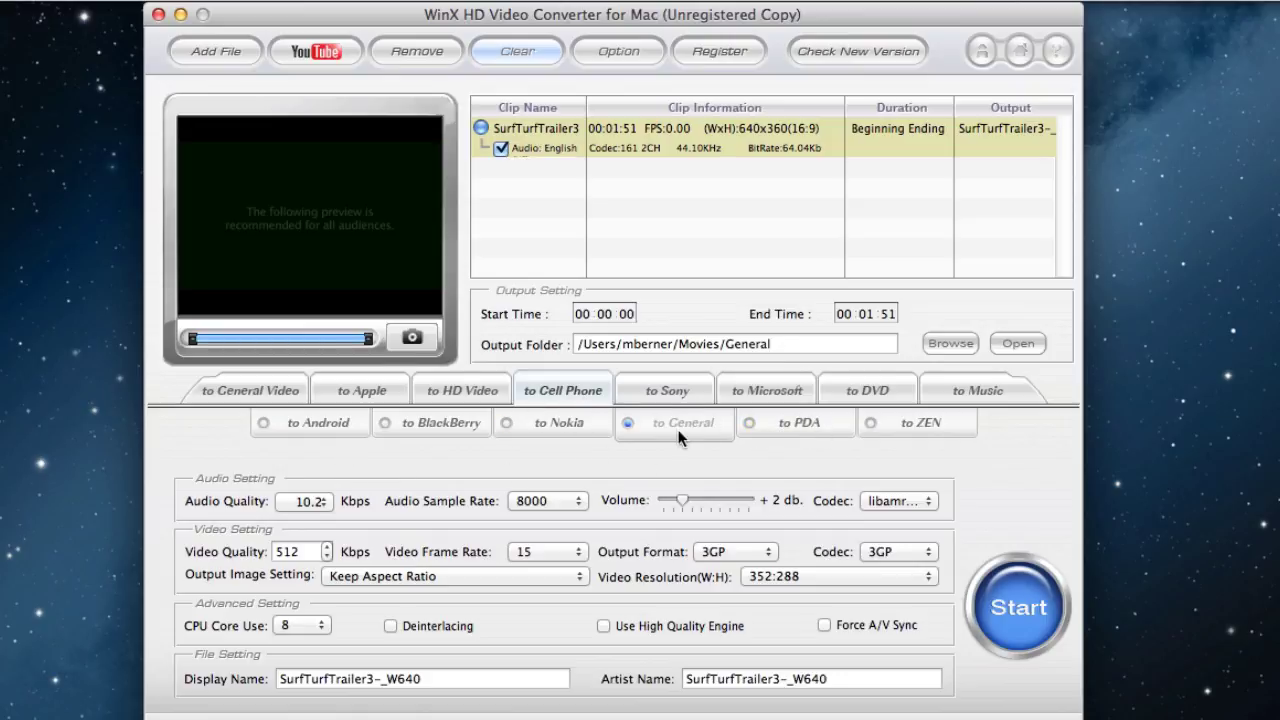
click(662, 391)
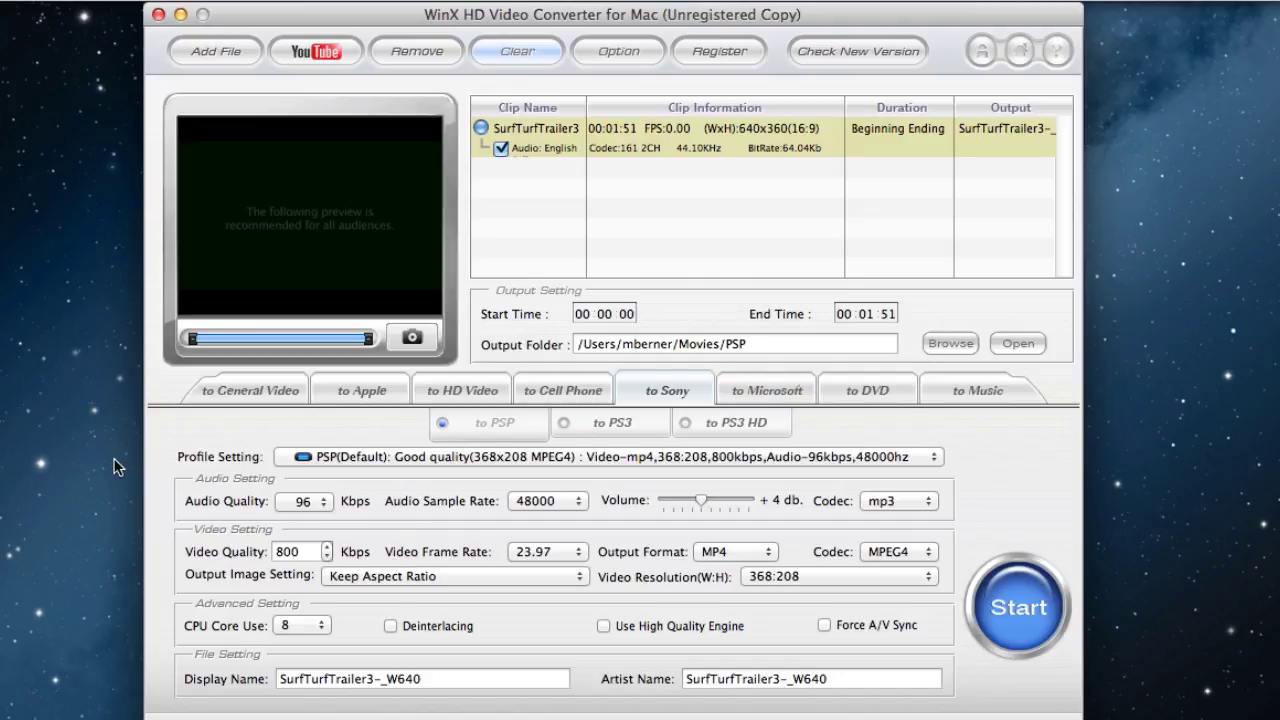
Step: Look through the Microsoft, DVD and Music outputs, then return the clip to Apple iPad
click(769, 390)
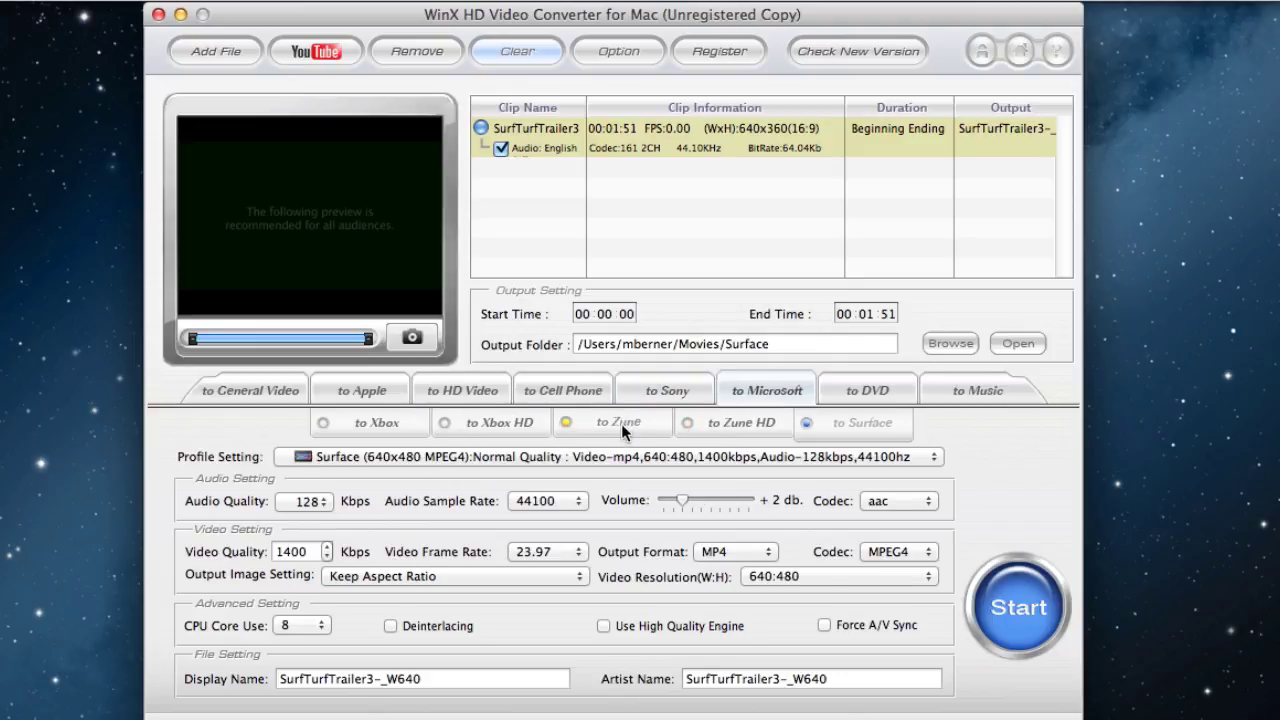
click(880, 390)
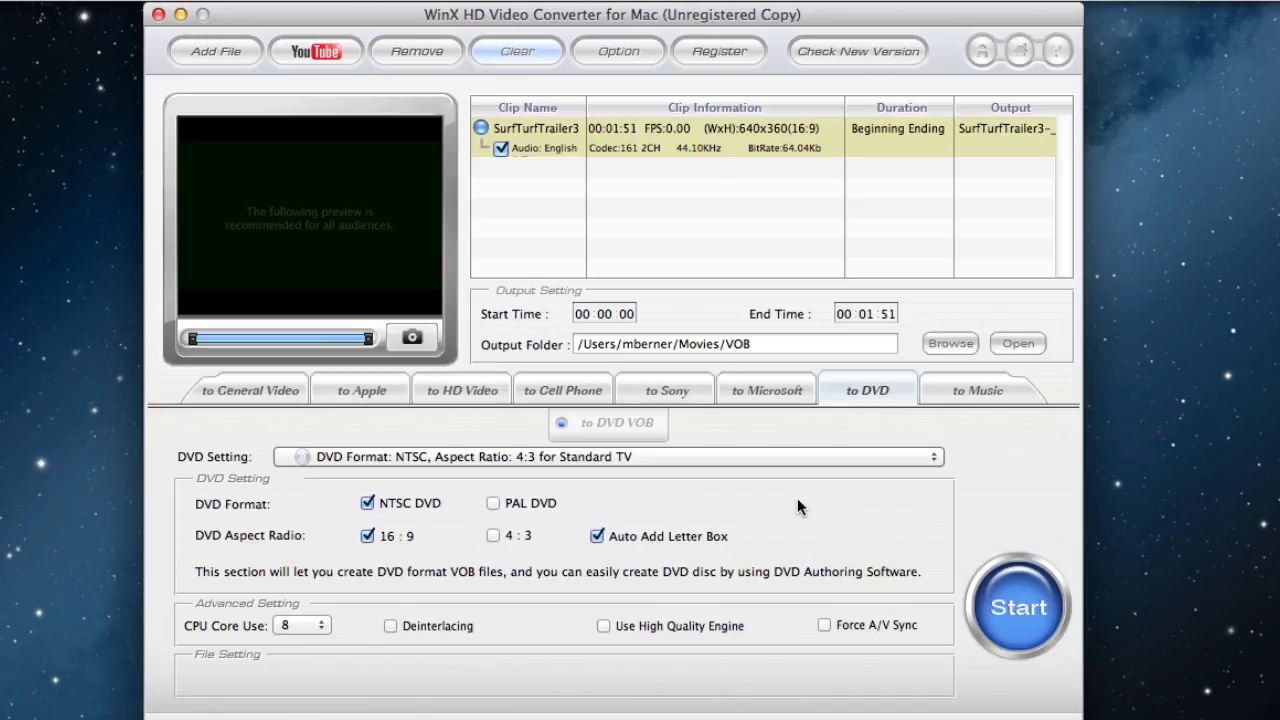
click(994, 390)
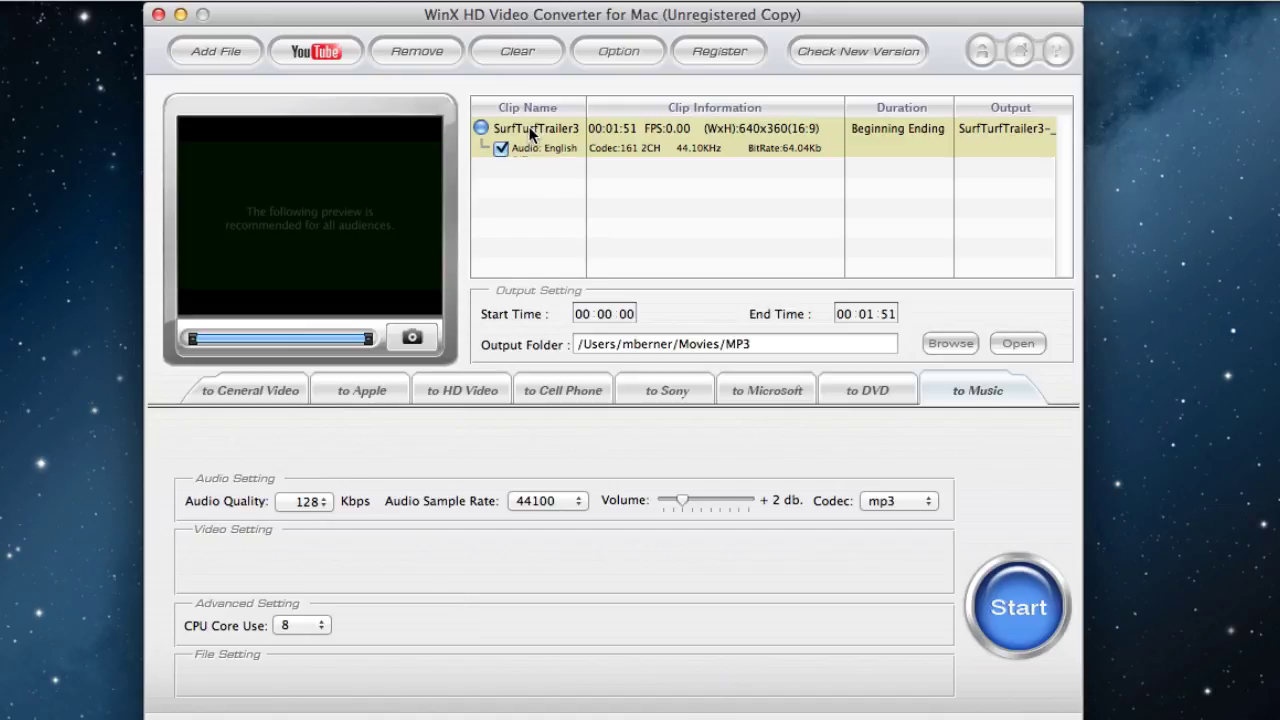
click(372, 391)
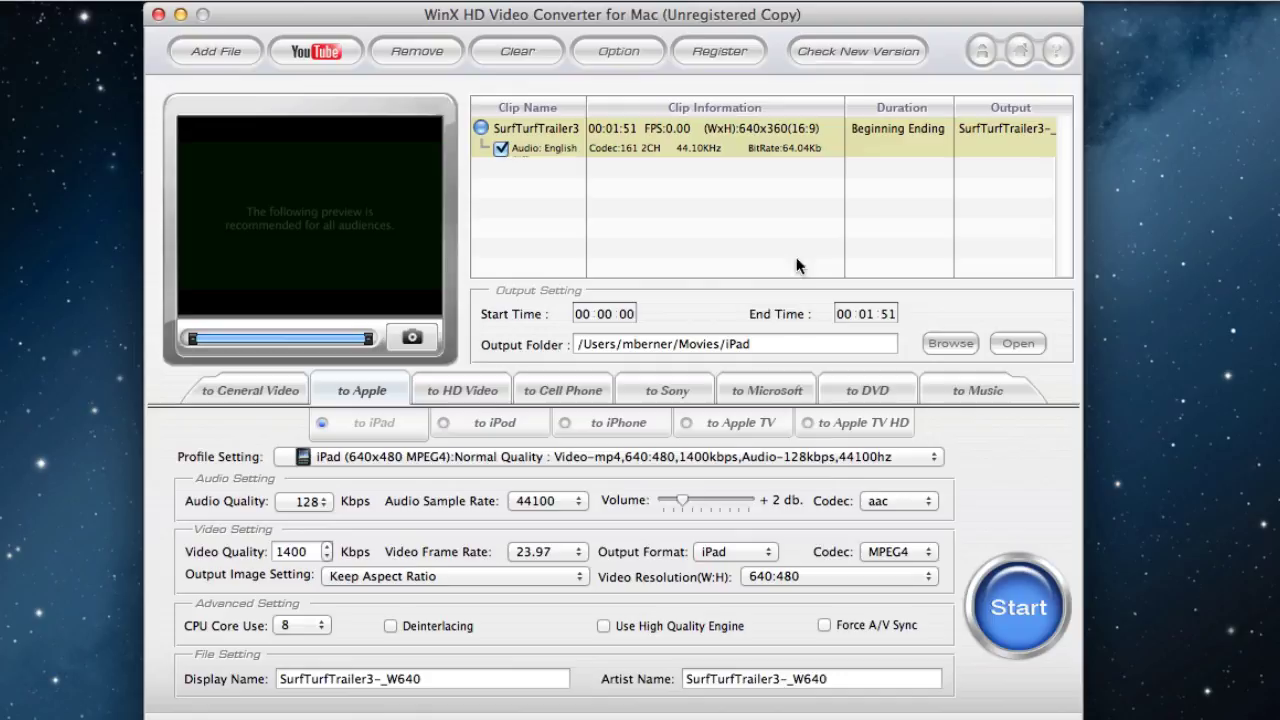
Step: Choose 'iPad3 (1280x720 H264):720P HD Video' from the Profile Setting list
click(934, 457)
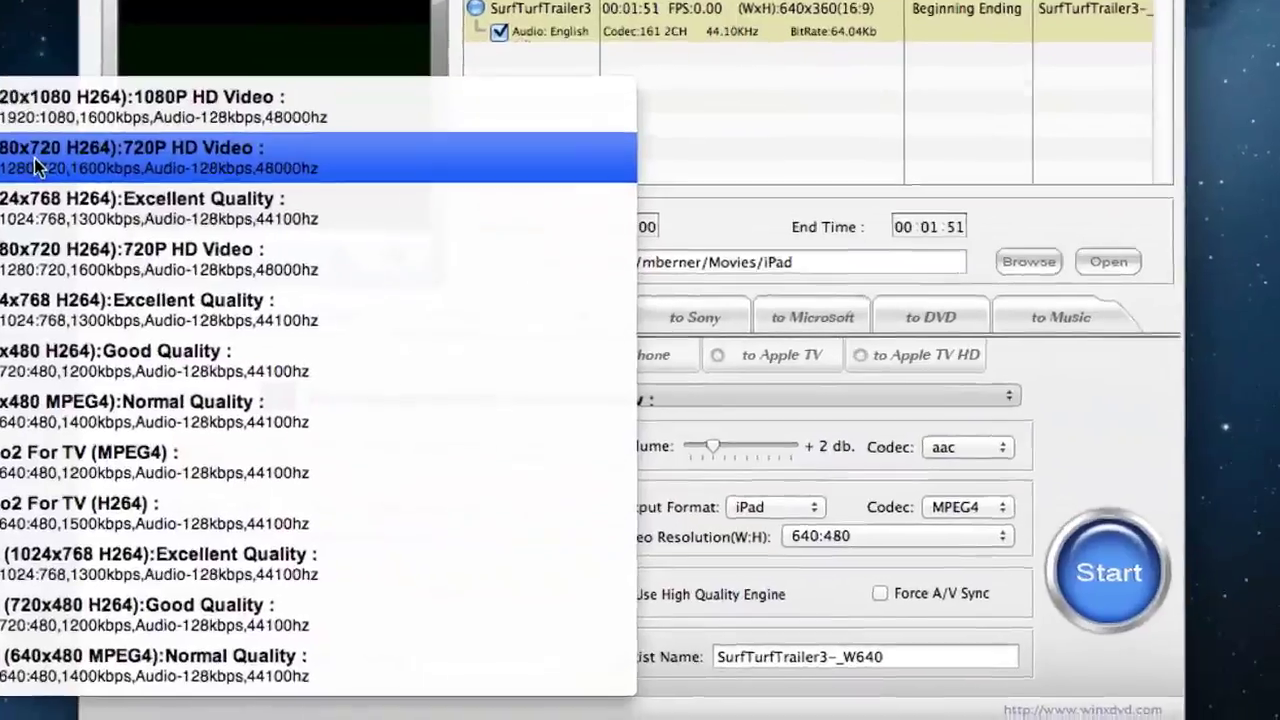
click(93, 248)
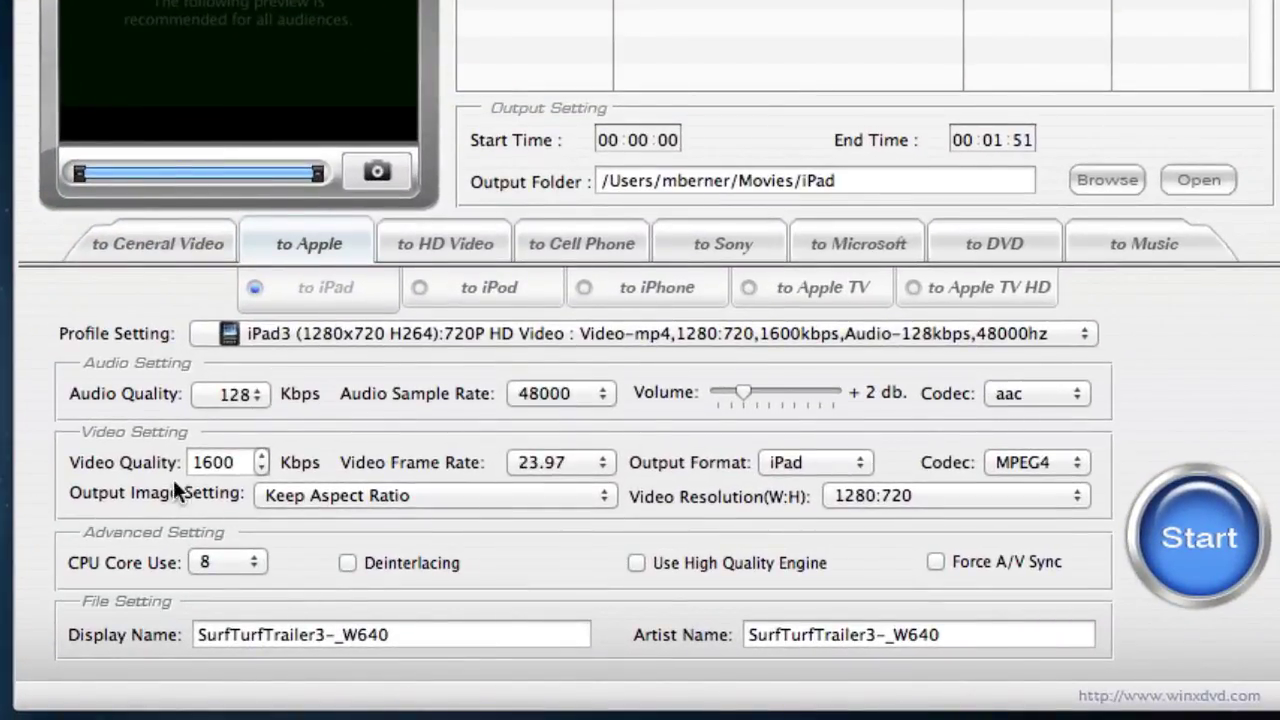
Step: Raise the audio volume boost from +2 to +5 db, keeping the aac codec
click(257, 398)
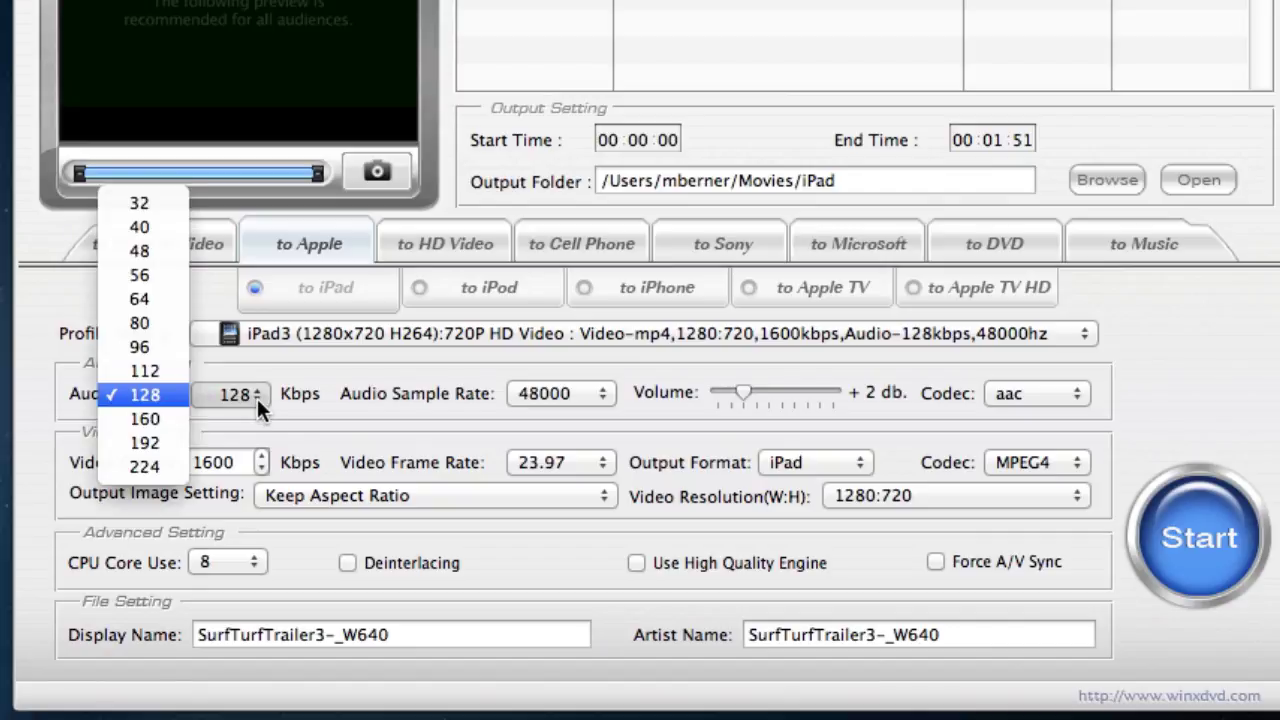
click(746, 389)
drag(744, 386, 786, 390)
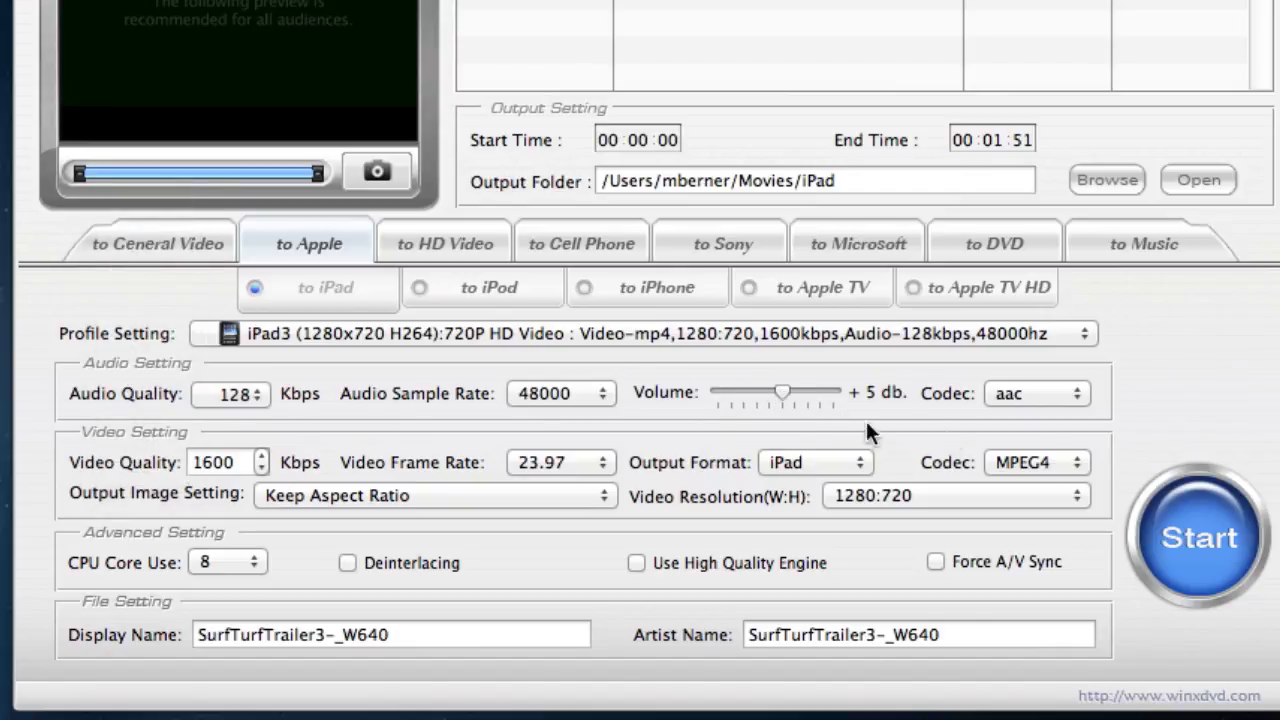
click(1062, 401)
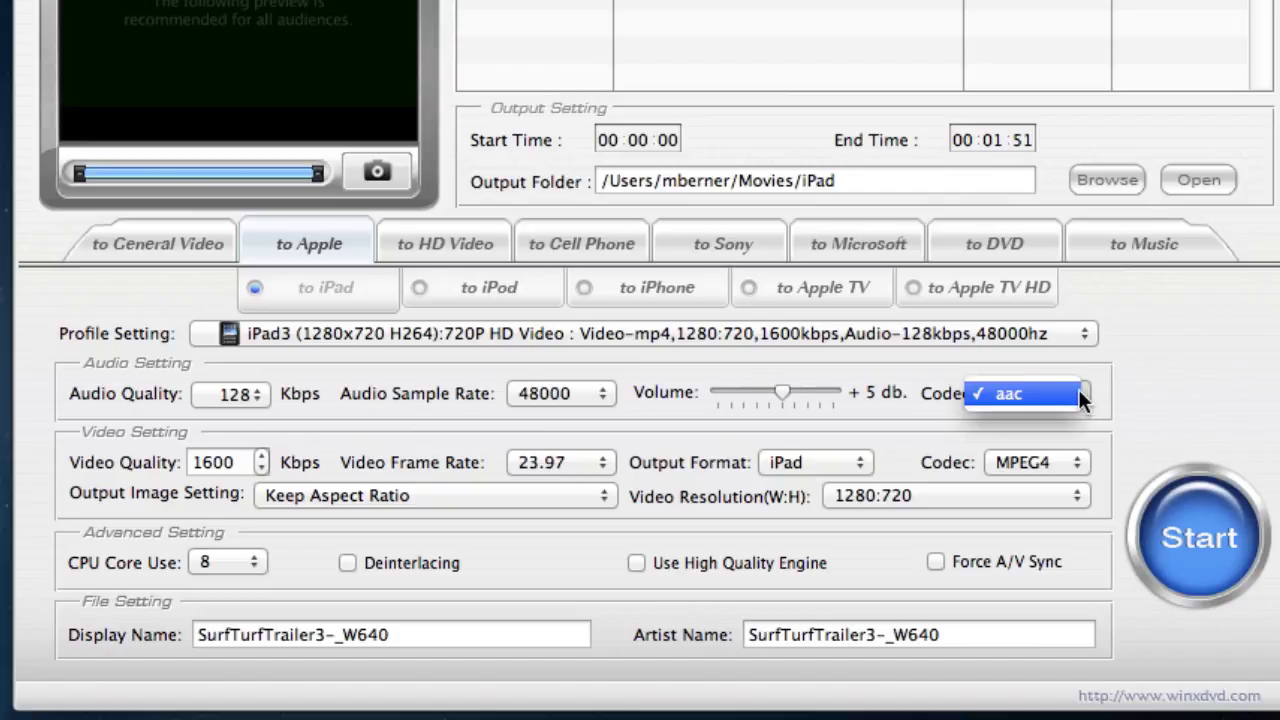
click(1180, 387)
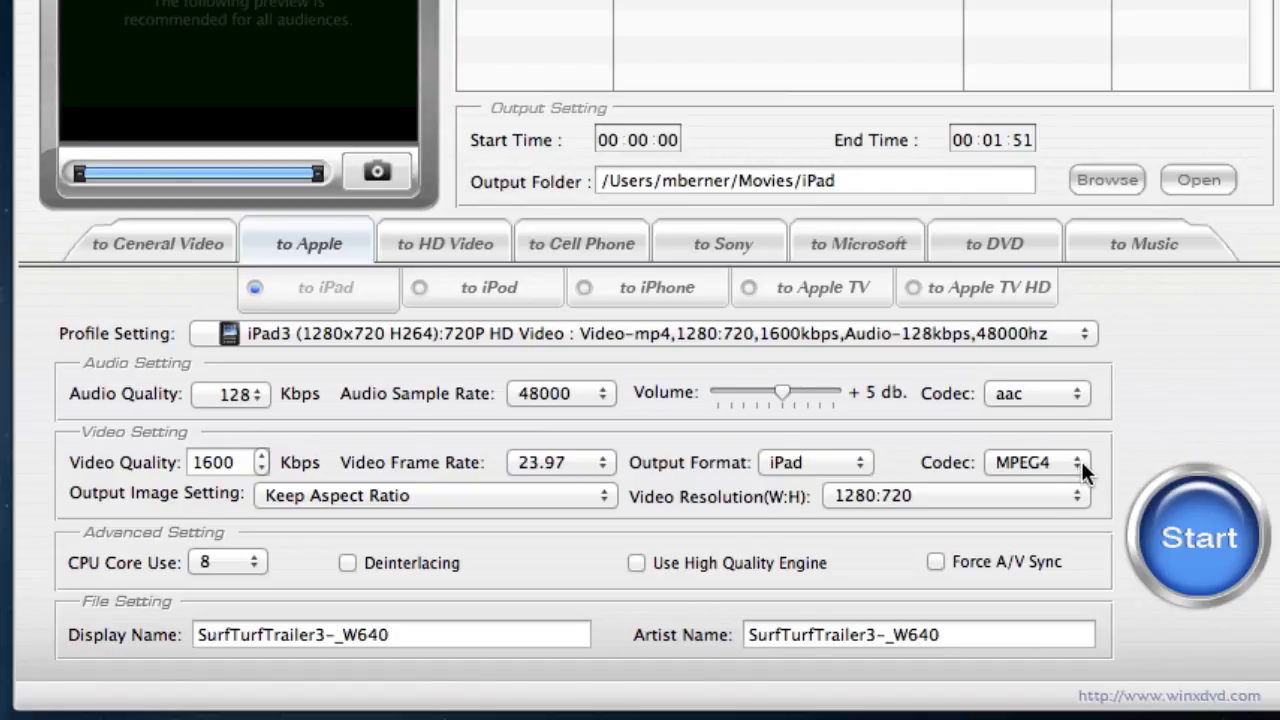
Step: Set the video codec to H264, keep iPad format, and enable the high quality engine
click(1080, 464)
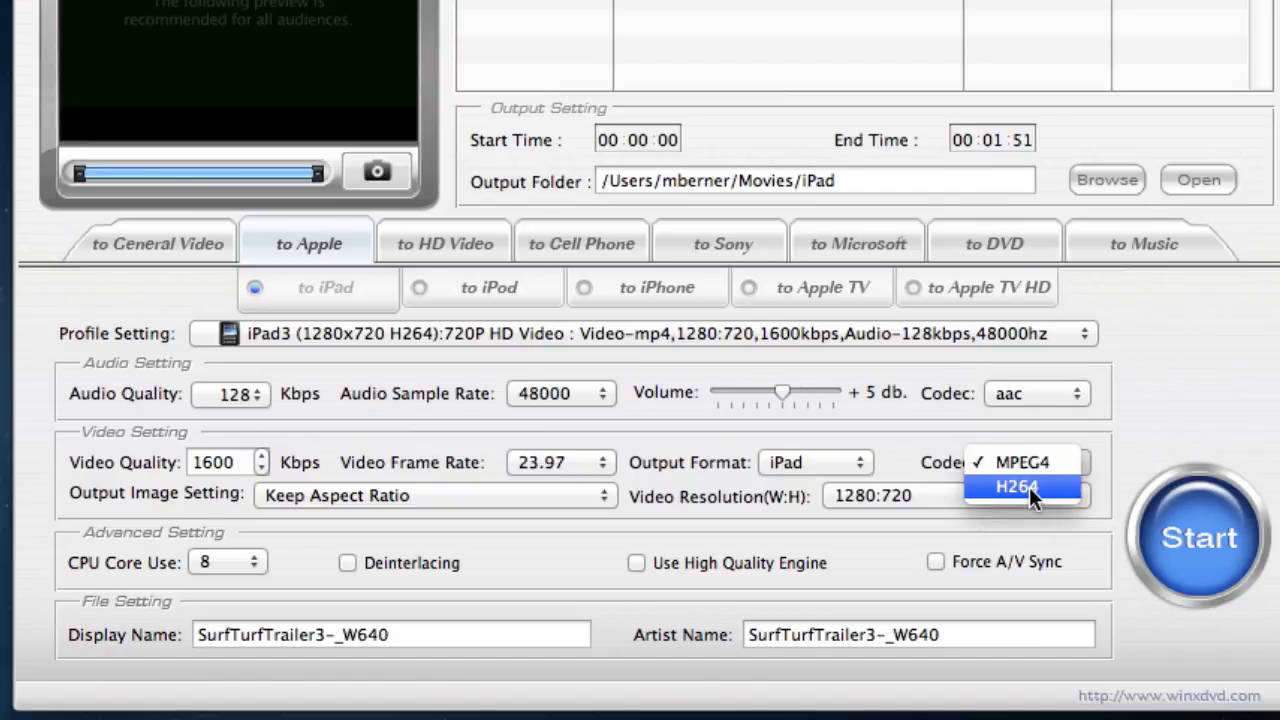
click(1029, 487)
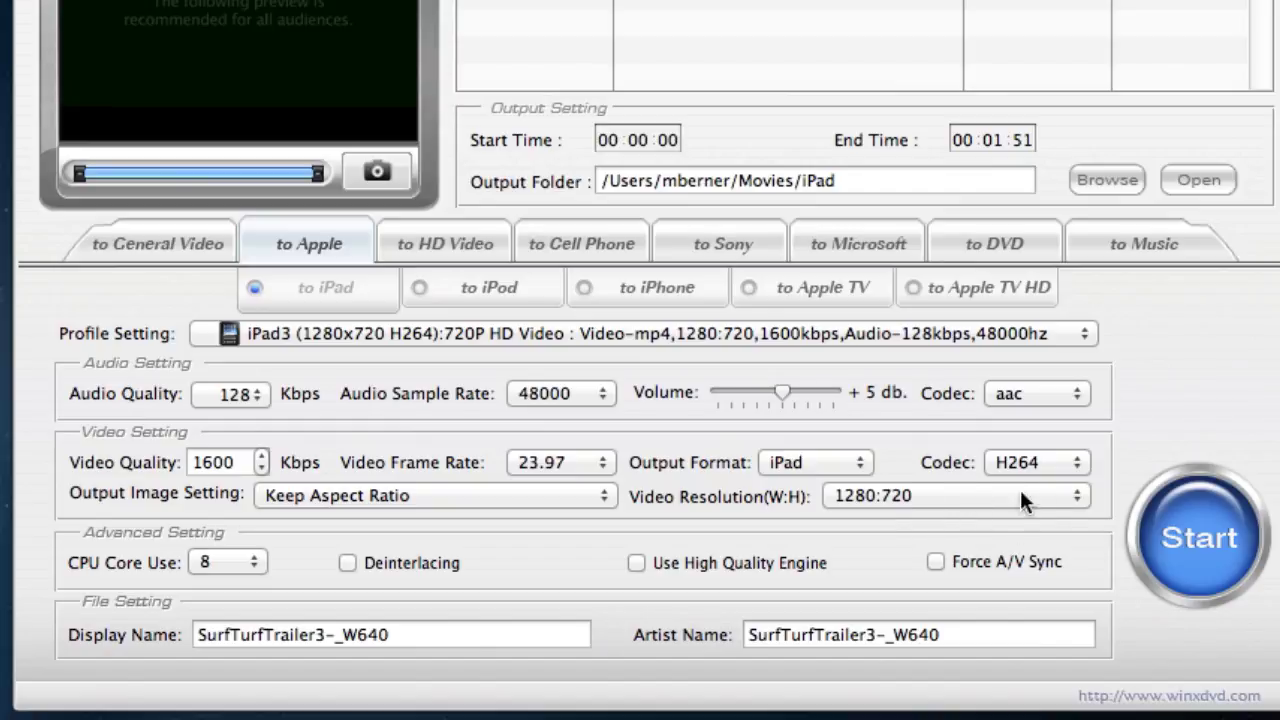
click(866, 462)
click(864, 458)
click(637, 564)
Step: Keep the output image on Keep Aspect Ratio and CPU Core Use at 8
click(607, 496)
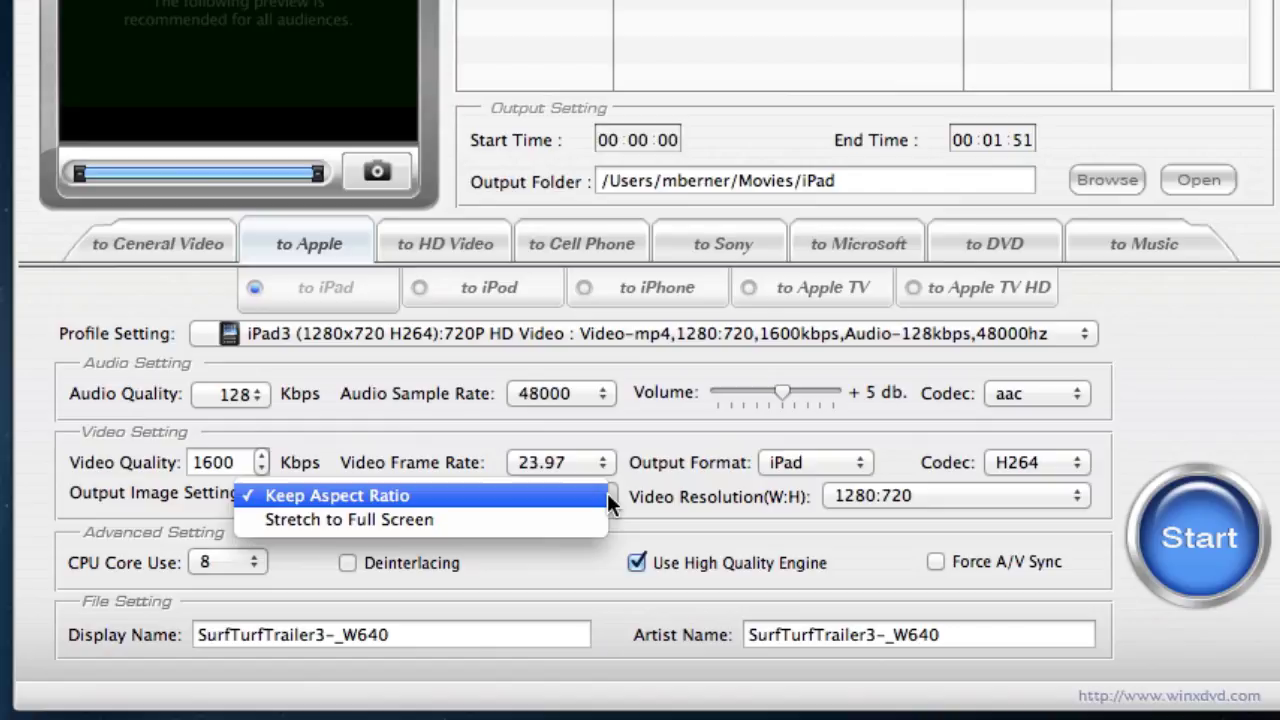
click(606, 494)
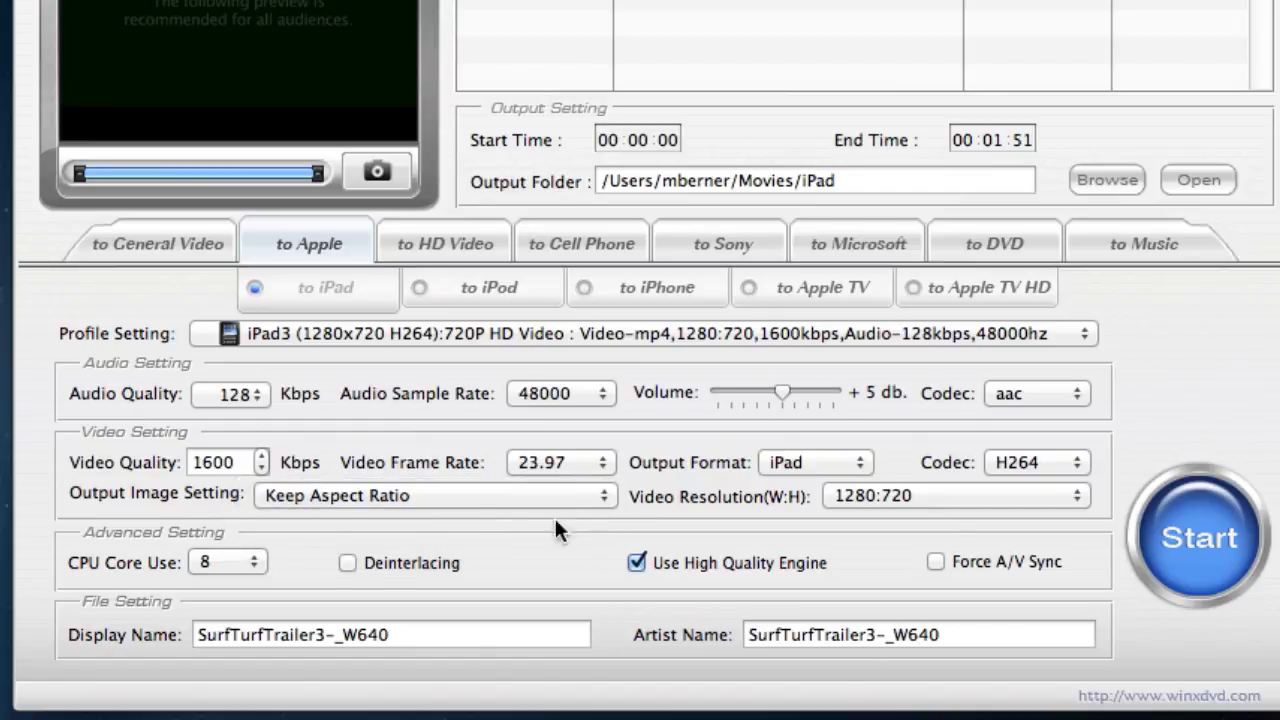
click(254, 563)
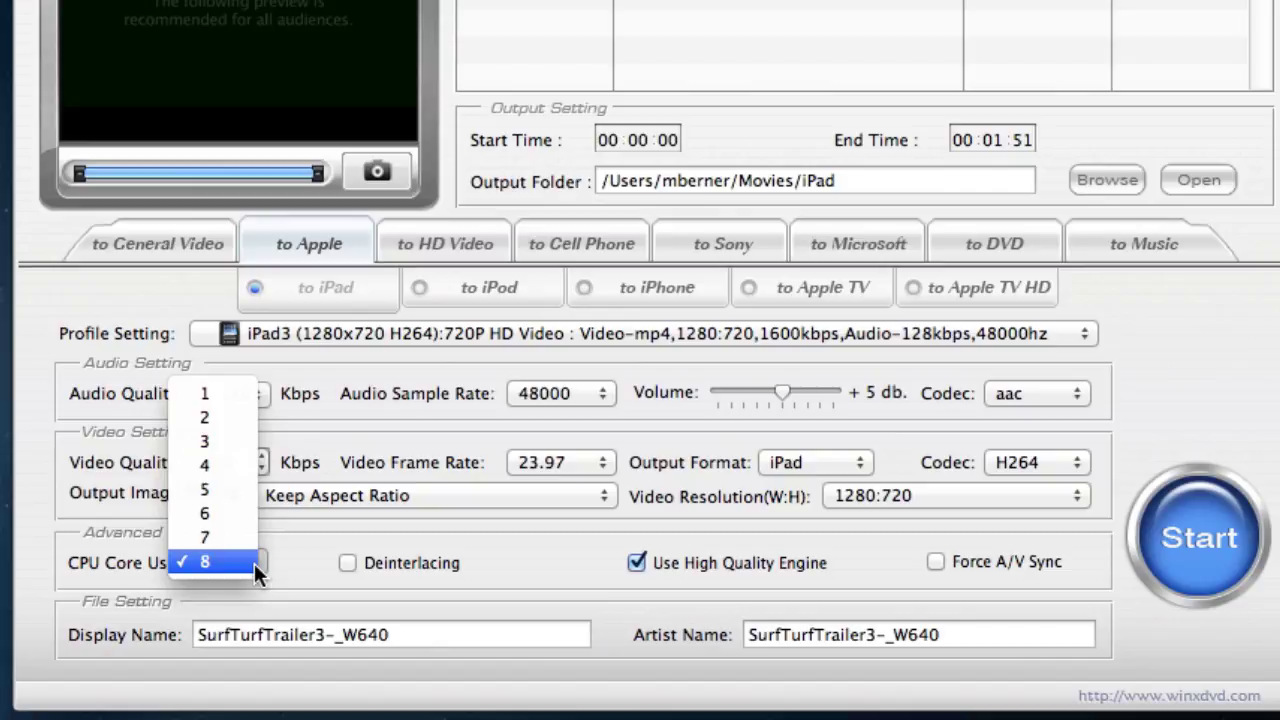
click(313, 560)
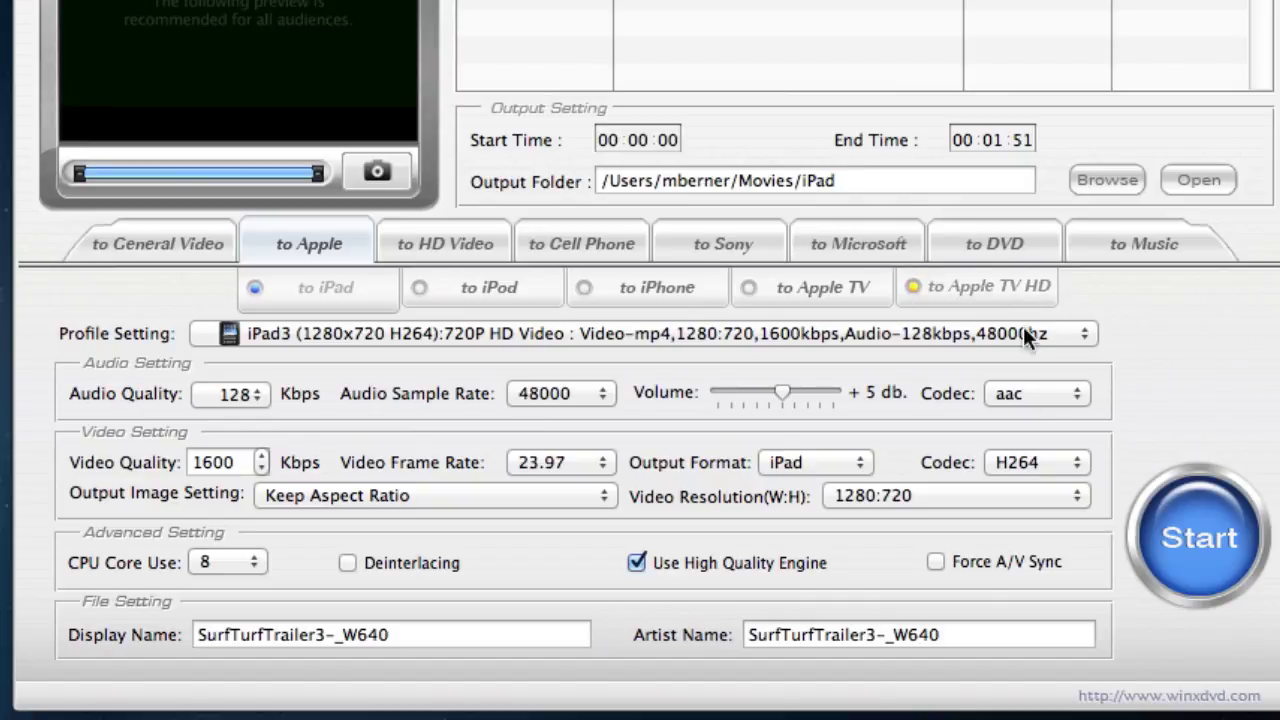
Step: Start the iPad conversion of SurfTurfTrailer3, producing Clip1.mp4 in the iPad folder
click(1197, 603)
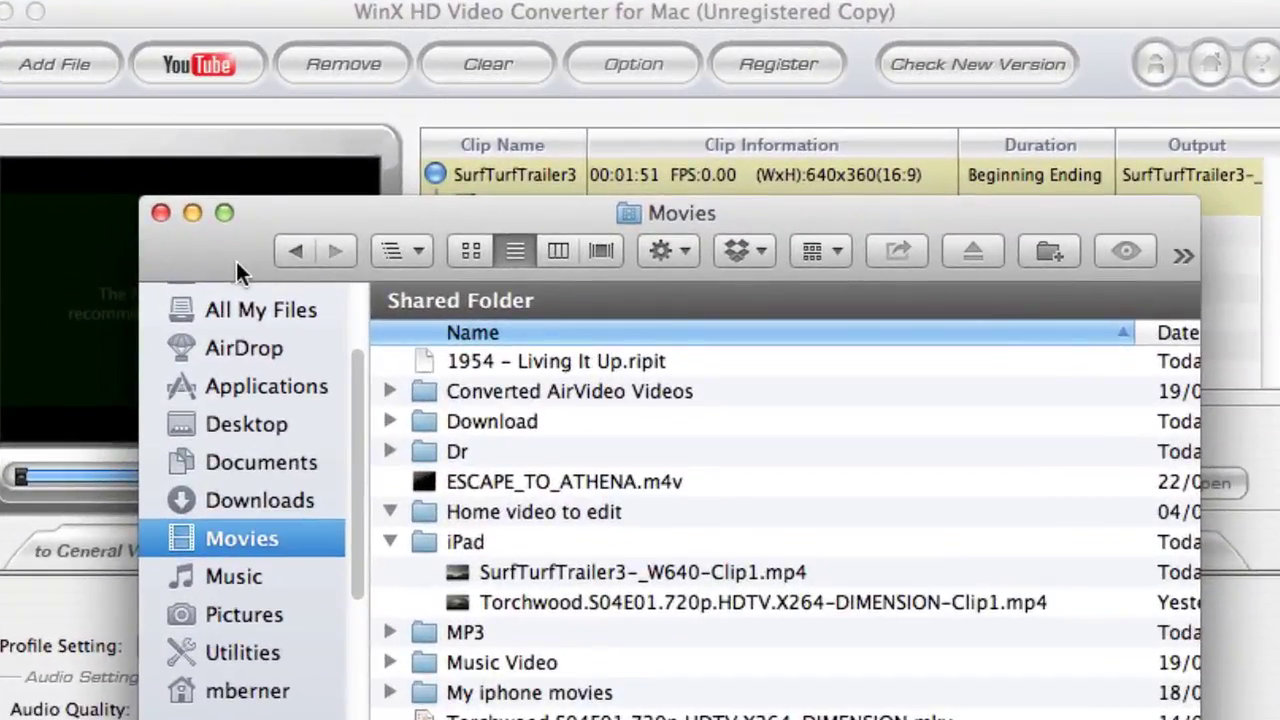
Step: Expand the VOB and MP3 folders in Movies and open the 1954 – Living It Up rip
drag(236, 261, 147, 60)
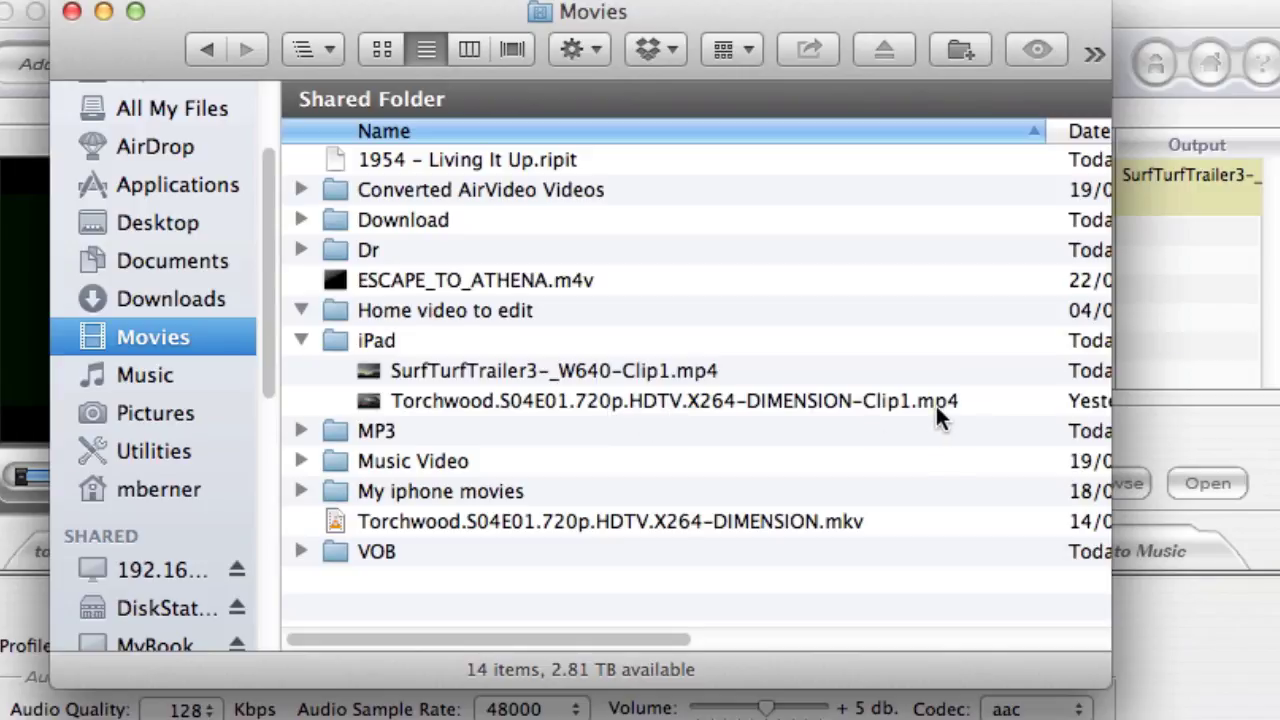
click(302, 551)
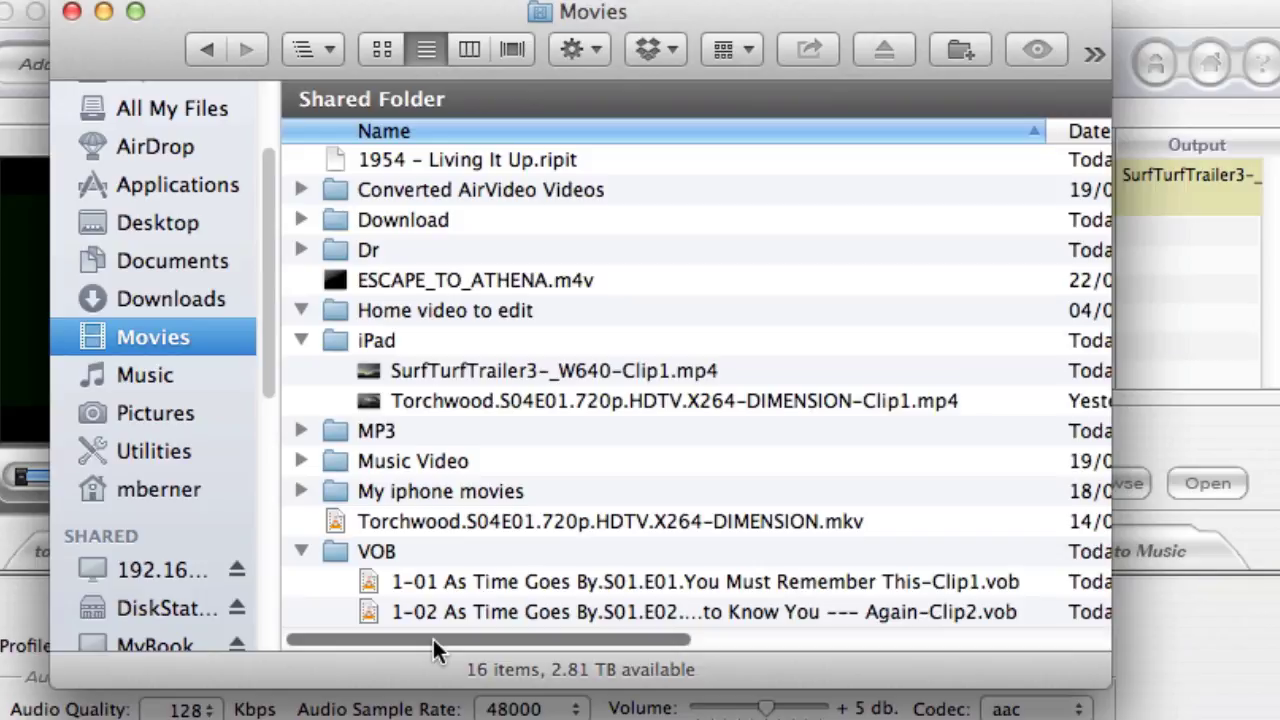
click(300, 430)
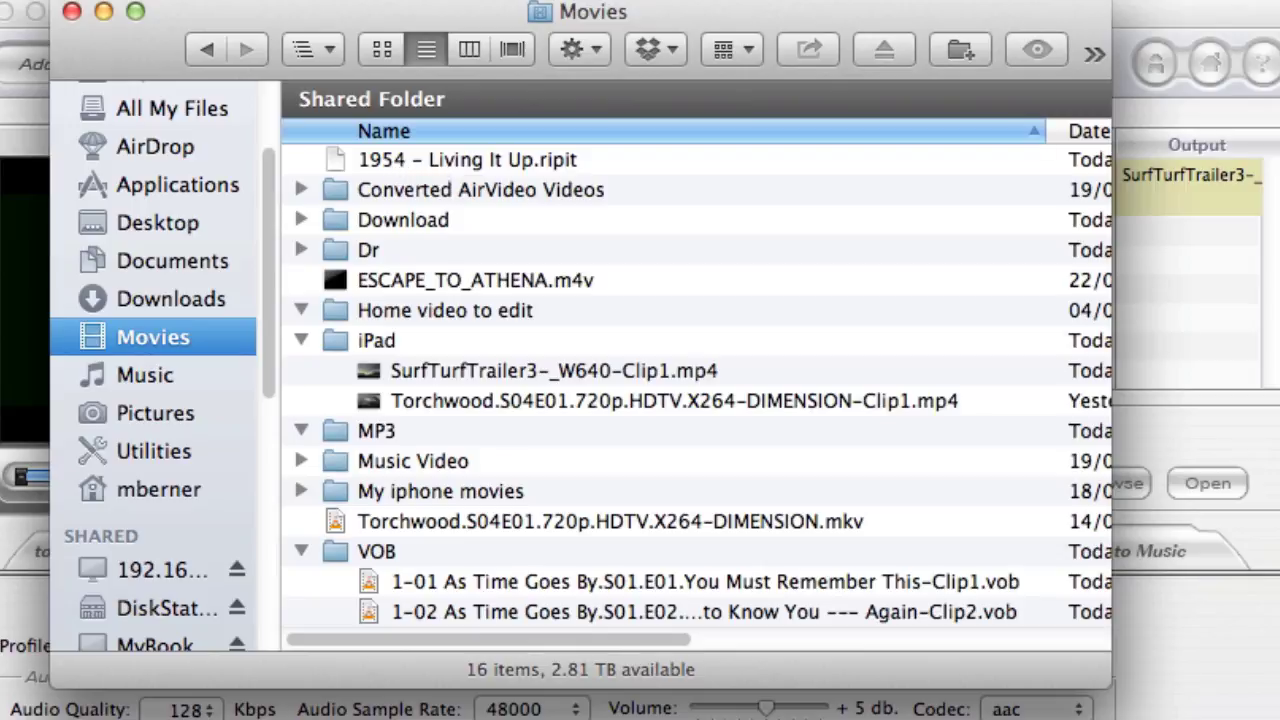
double_click(467, 159)
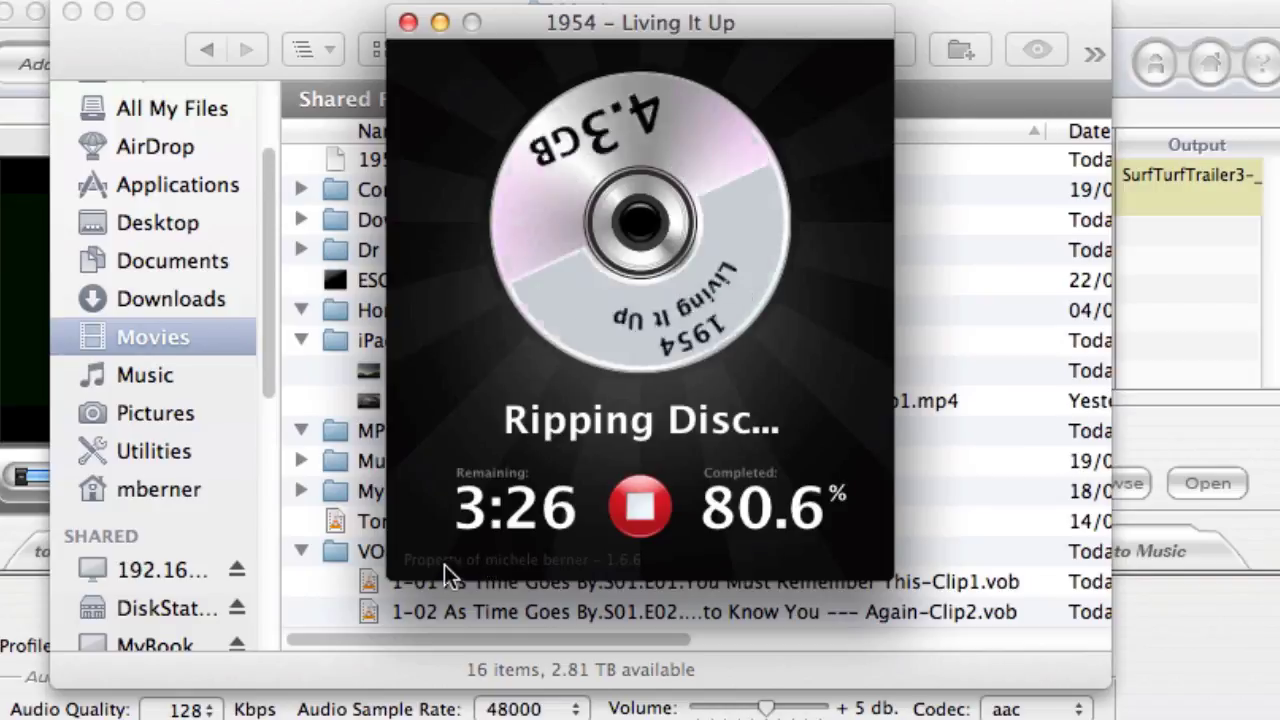
Step: Minimise RipIt, swap the trailer for the iCloud setup video, and choose Music output at +6 db
click(440, 24)
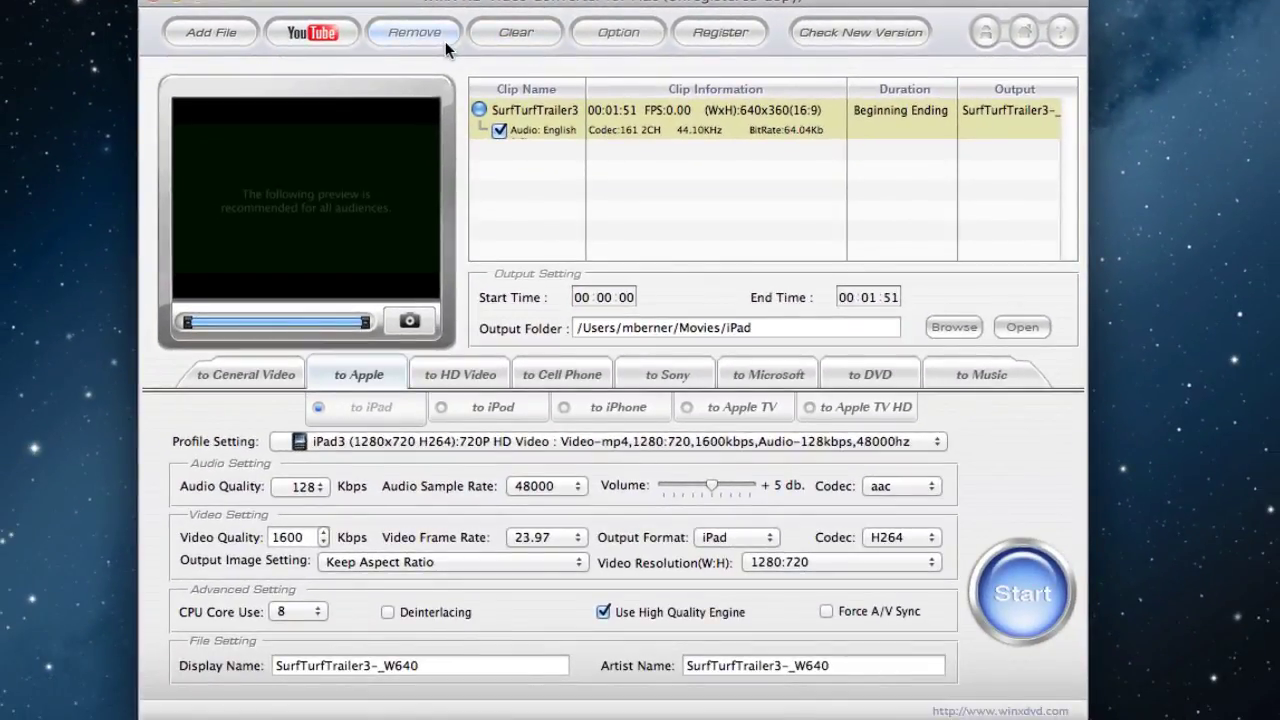
click(418, 32)
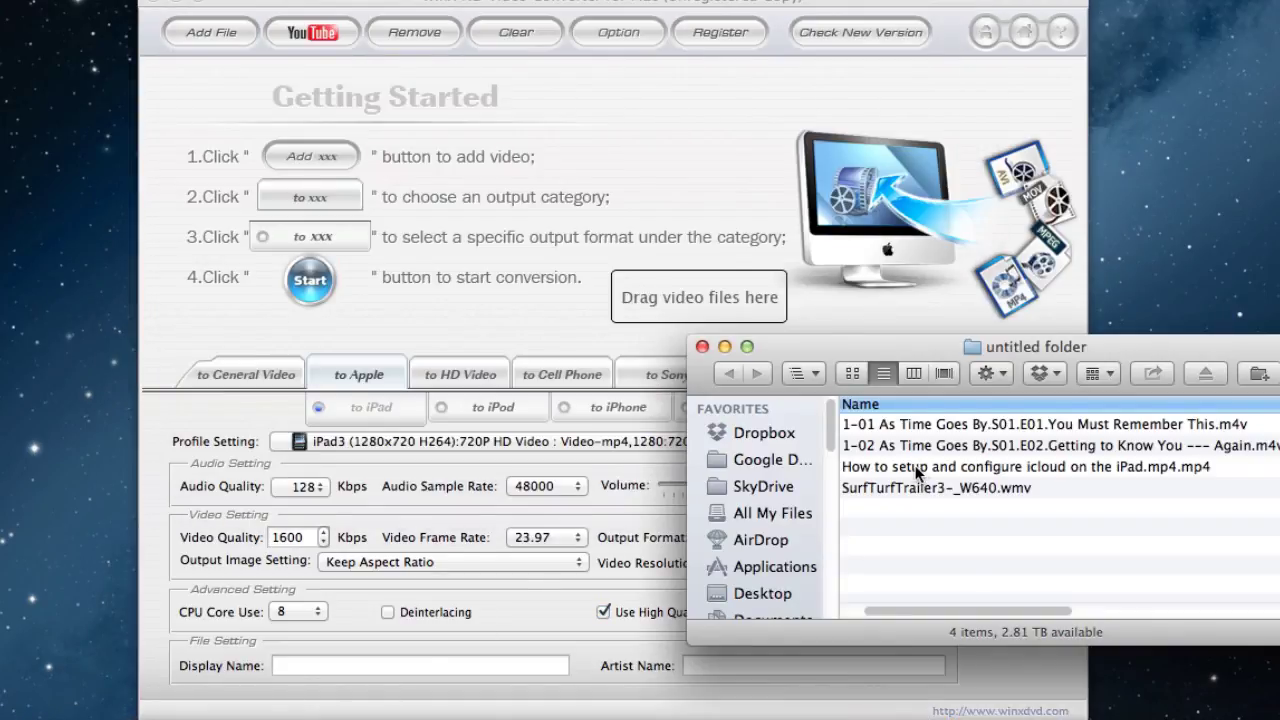
drag(917, 470, 652, 373)
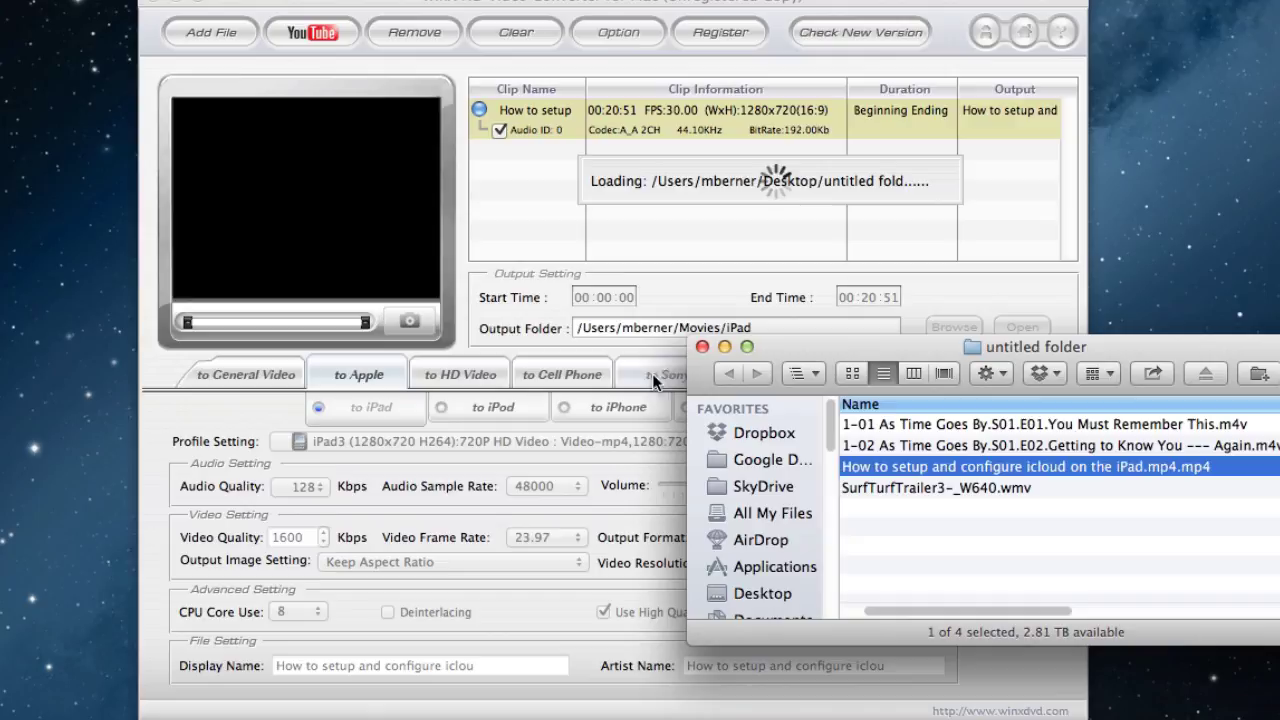
click(702, 347)
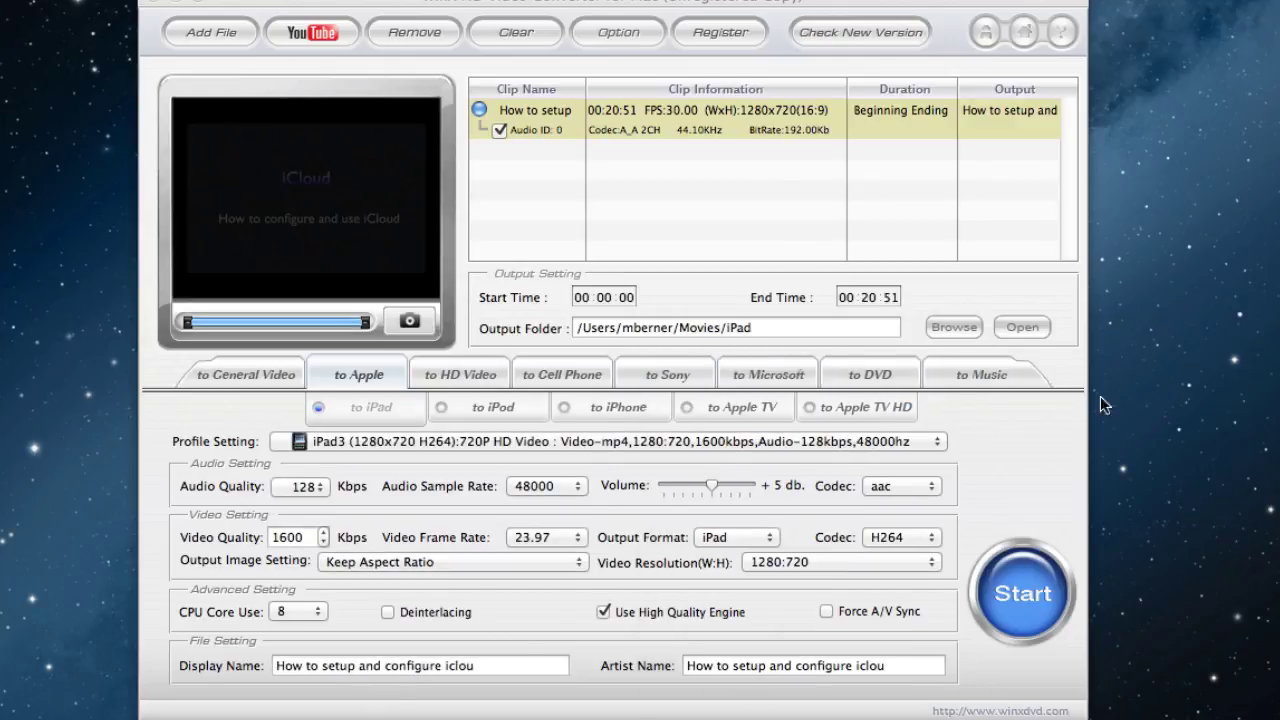
click(966, 375)
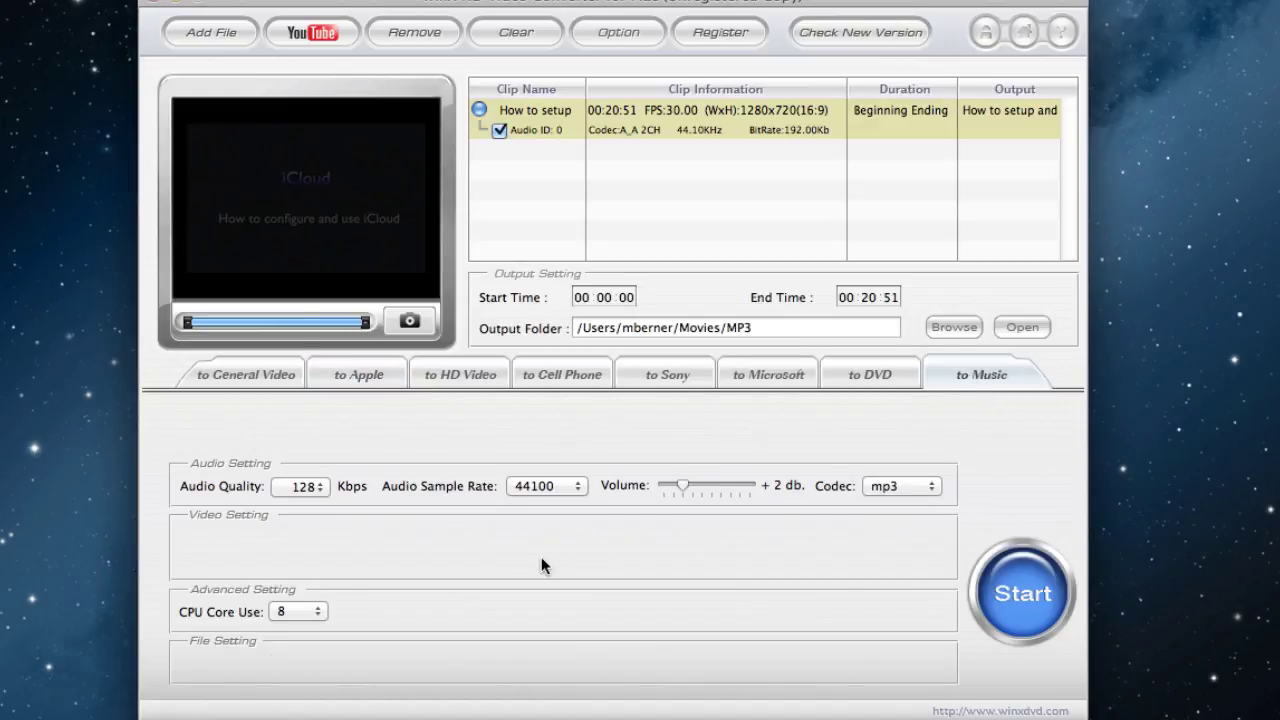
drag(687, 482, 718, 490)
Step: Convert the iCloud video to MP3, locate it in Movies' MP3 folder, then close Finder
click(1015, 605)
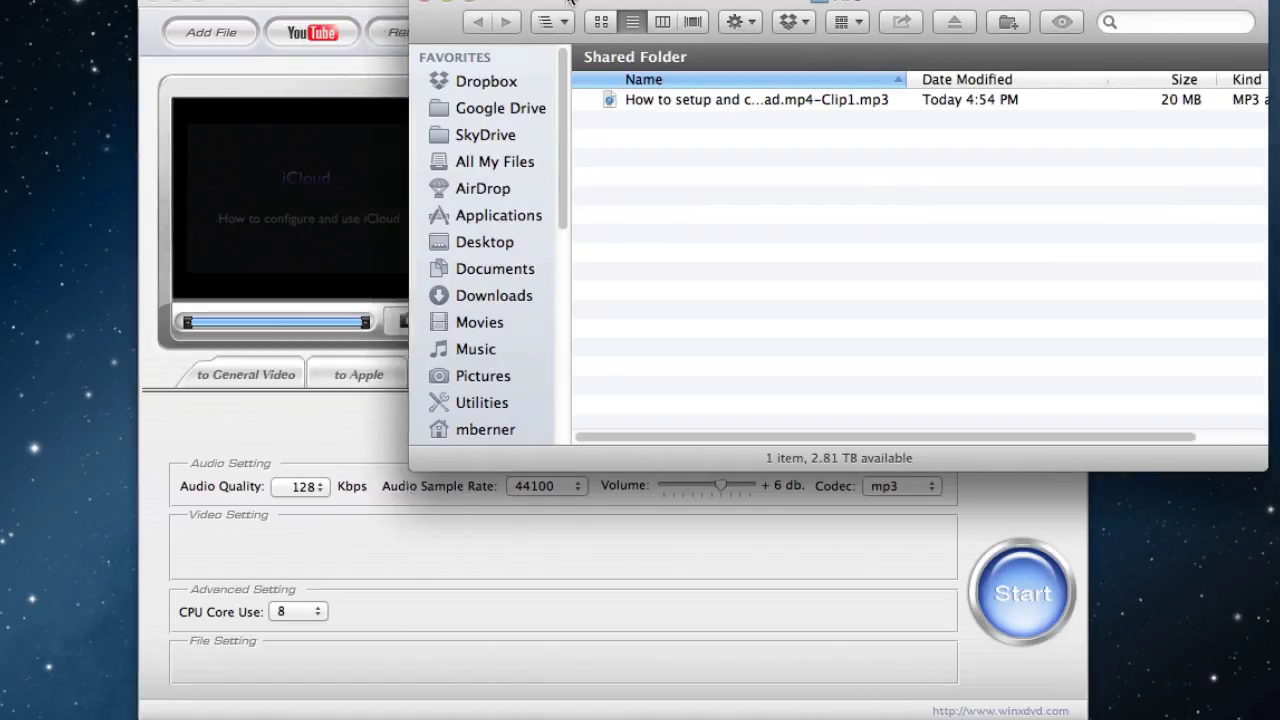
click(627, 97)
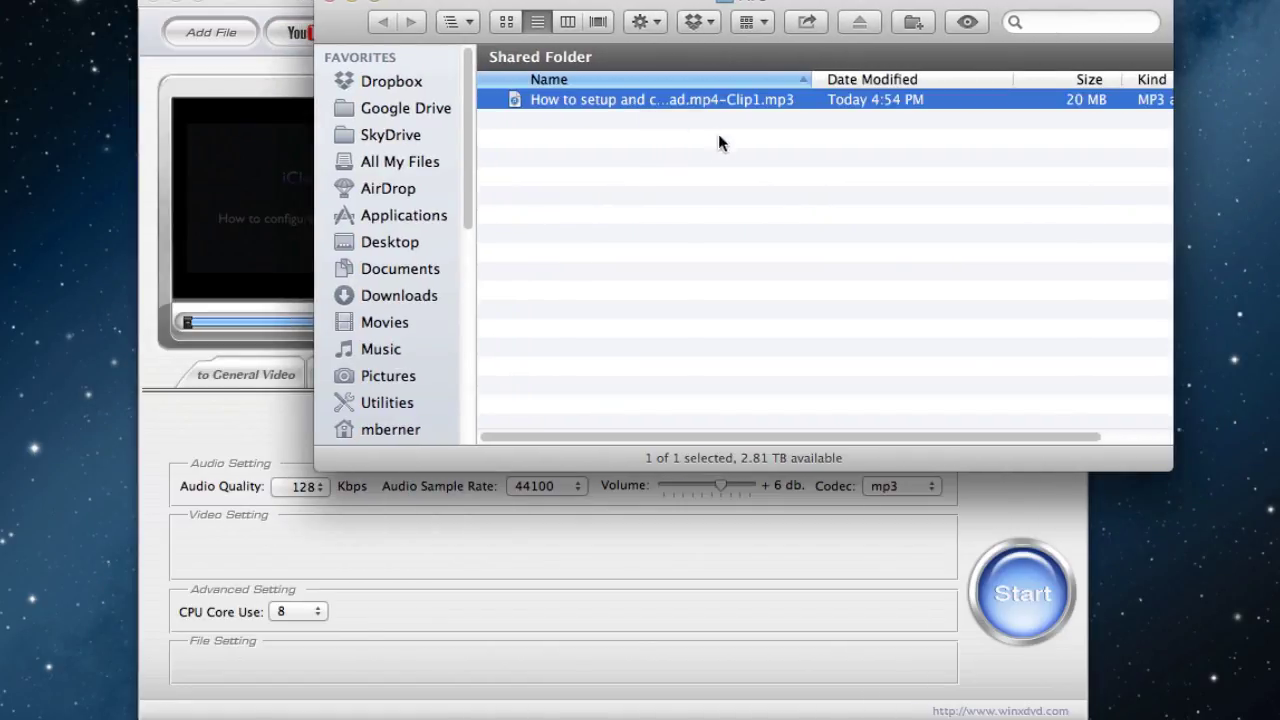
drag(1168, 466, 1224, 492)
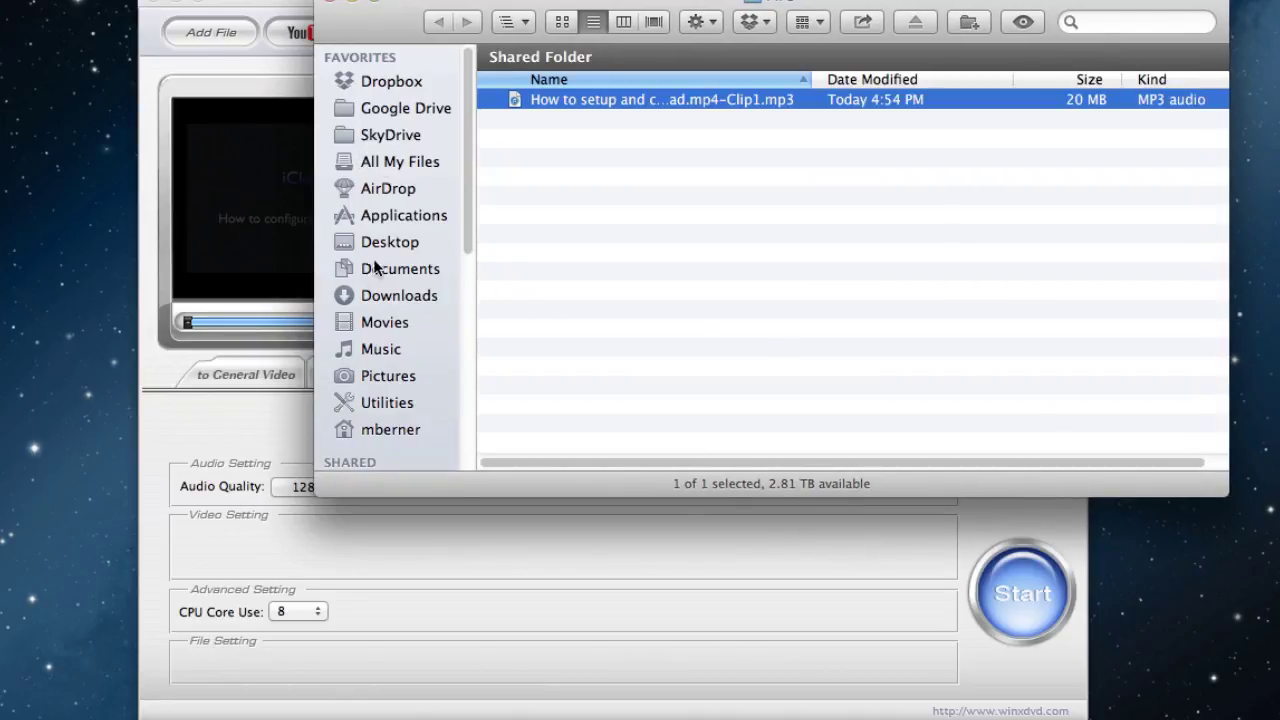
click(385, 322)
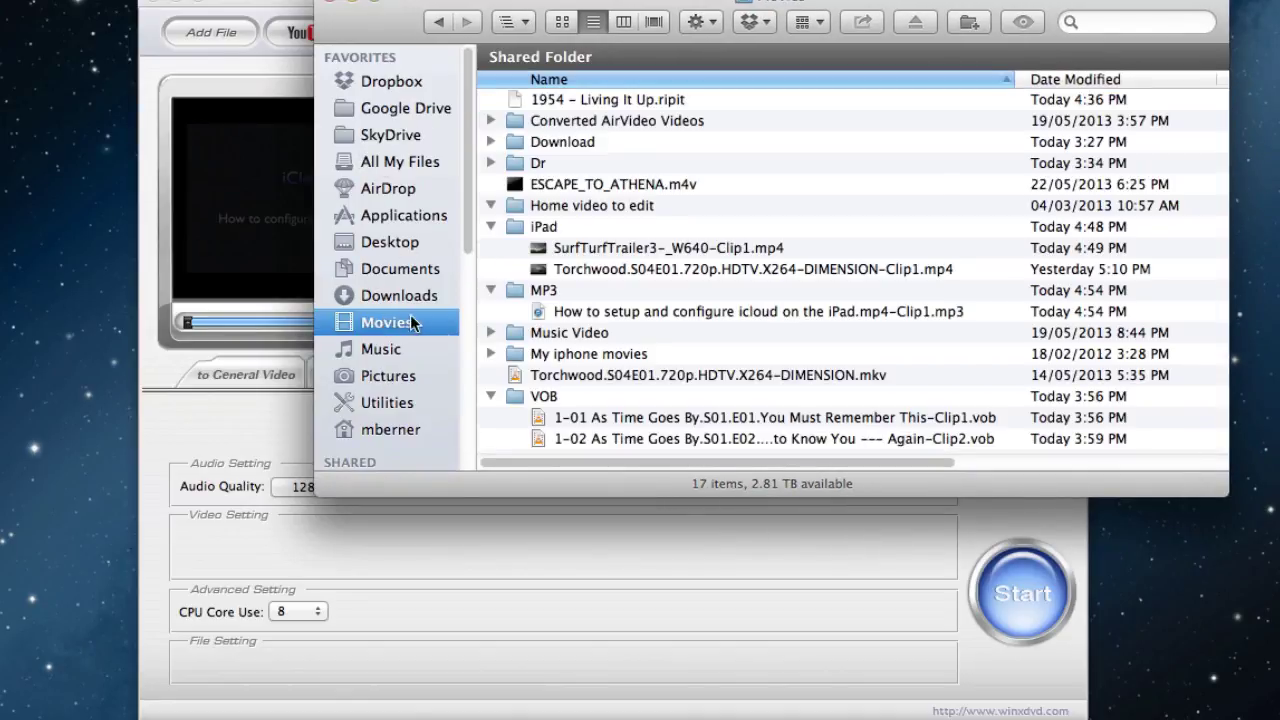
click(580, 312)
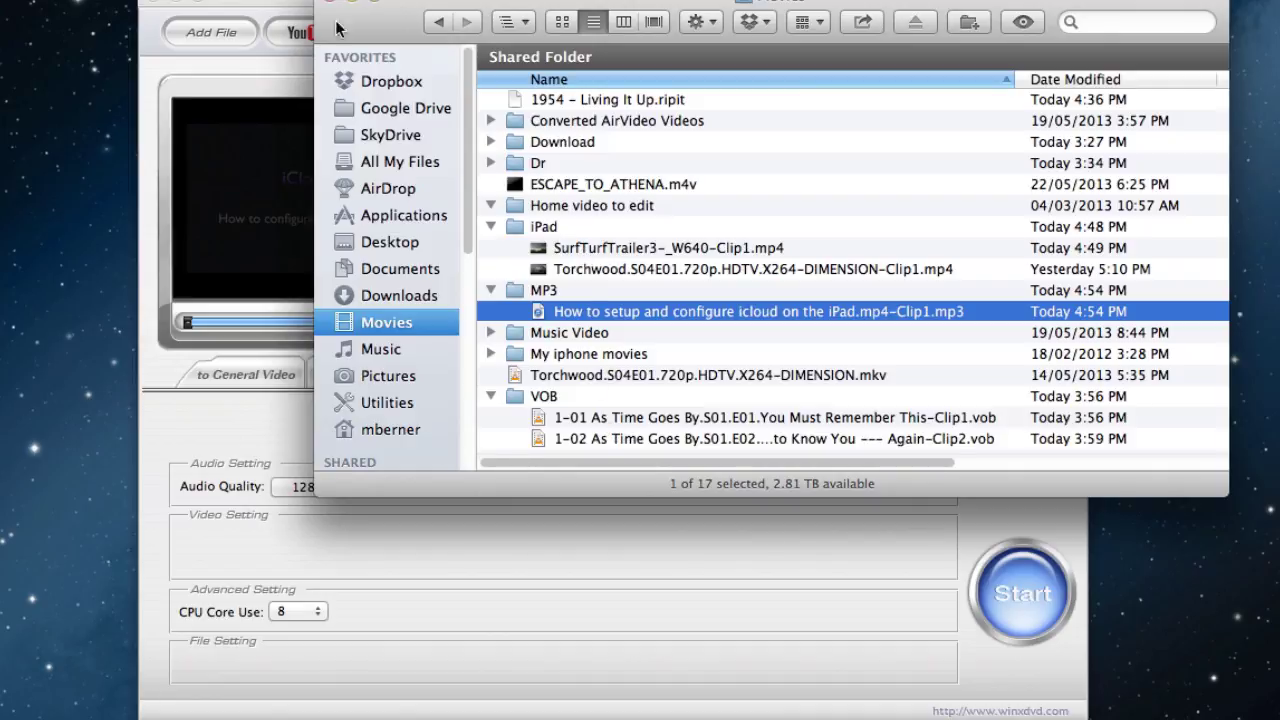
key(Return)
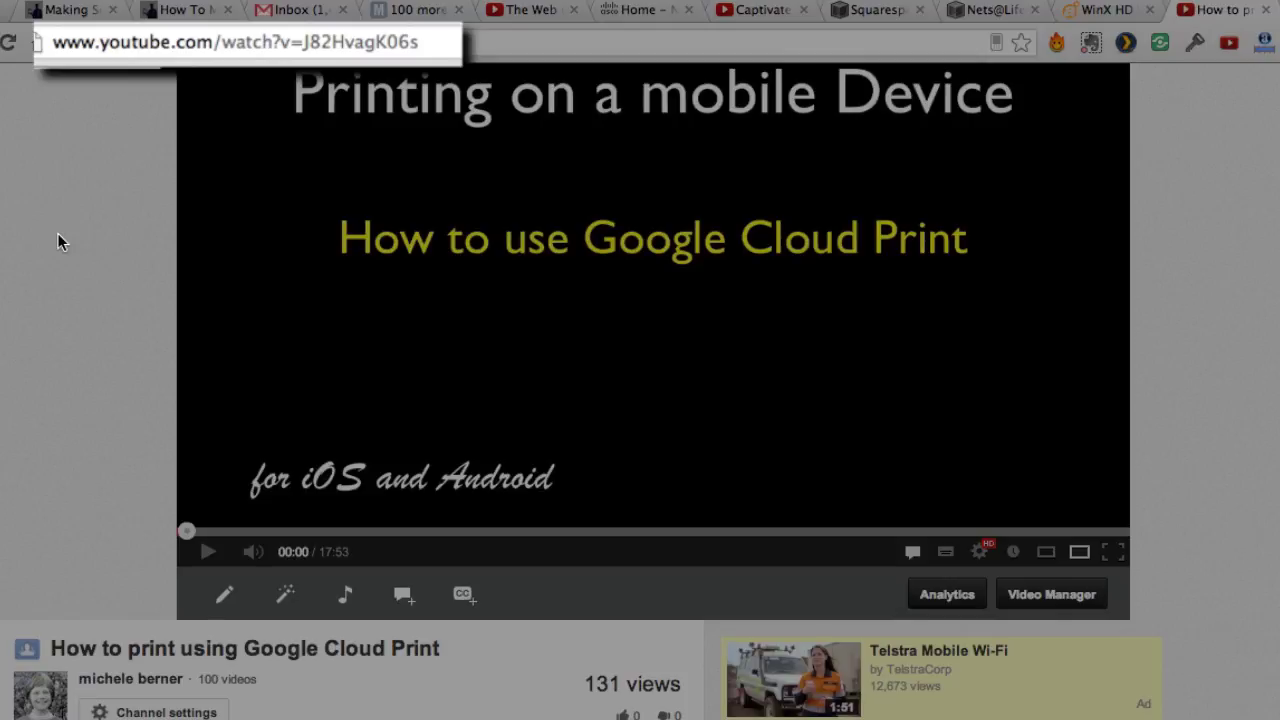
Step: Copy the youtu.be share link of the 'How to print using Google Cloud Print' video
click(430, 41)
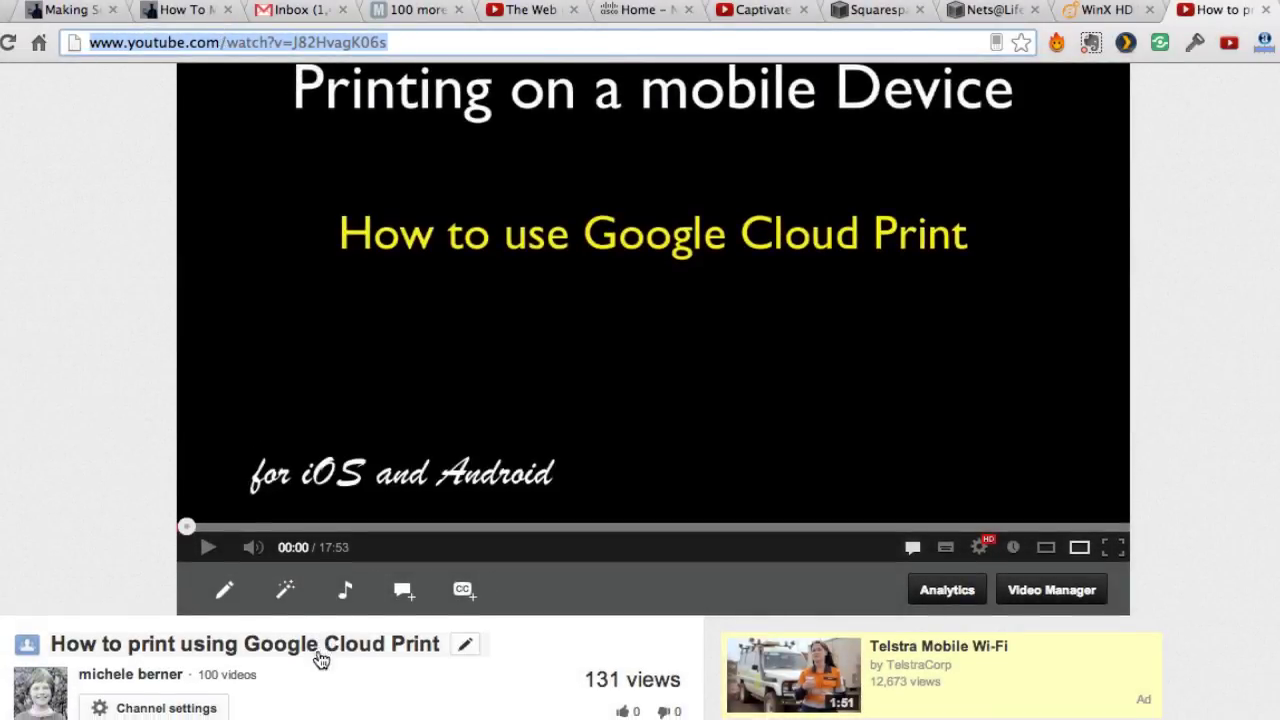
scroll(330, 665, down, 2)
click(392, 664)
scroll(423, 670, down, 6)
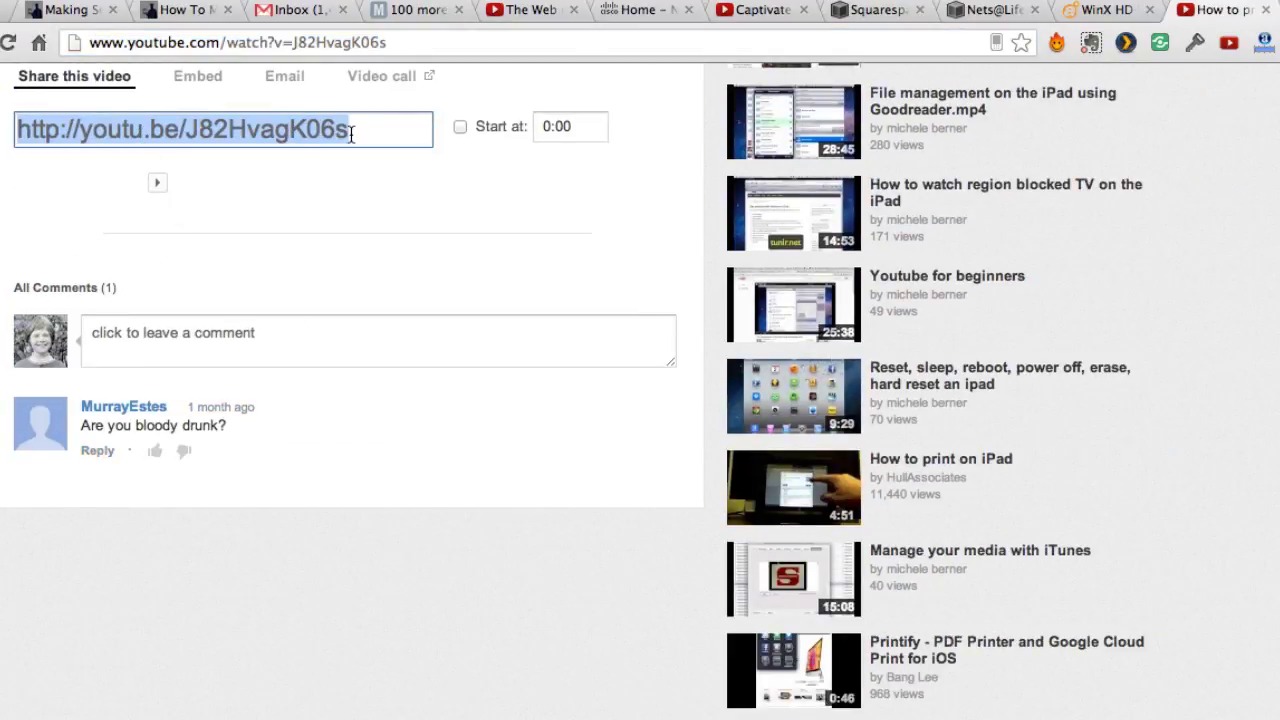
right_click(296, 125)
click(330, 212)
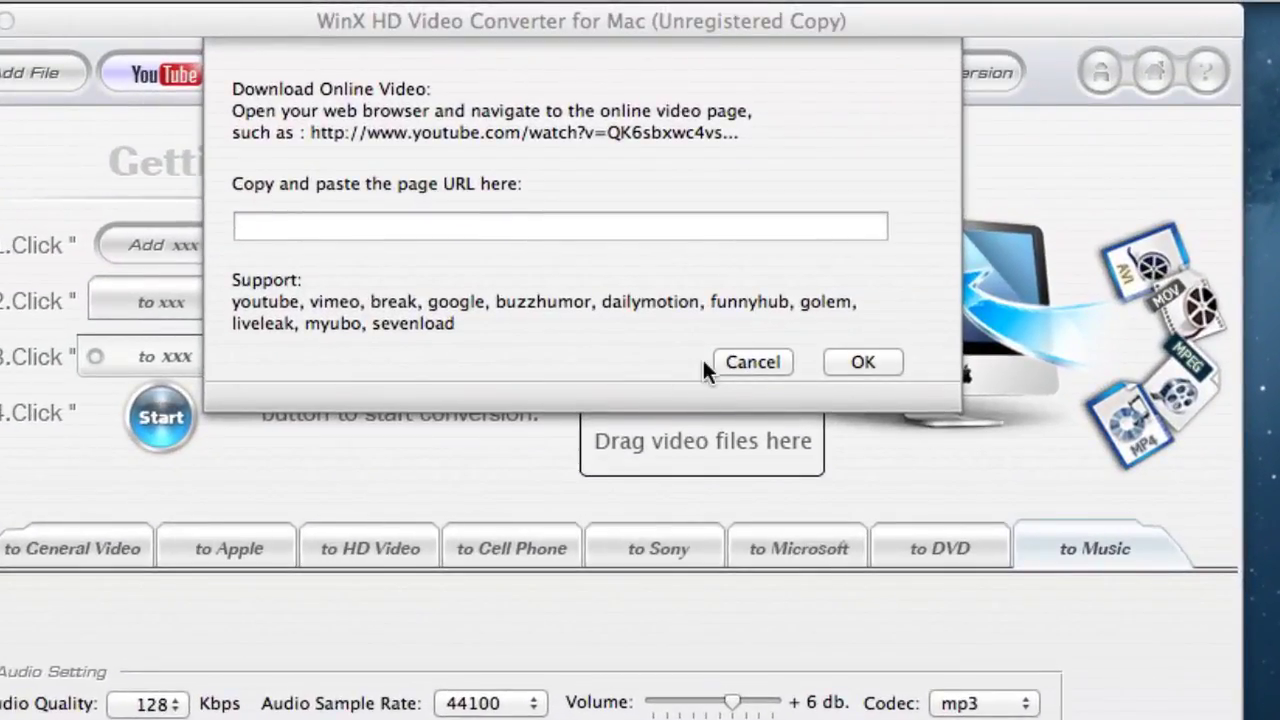
click(716, 364)
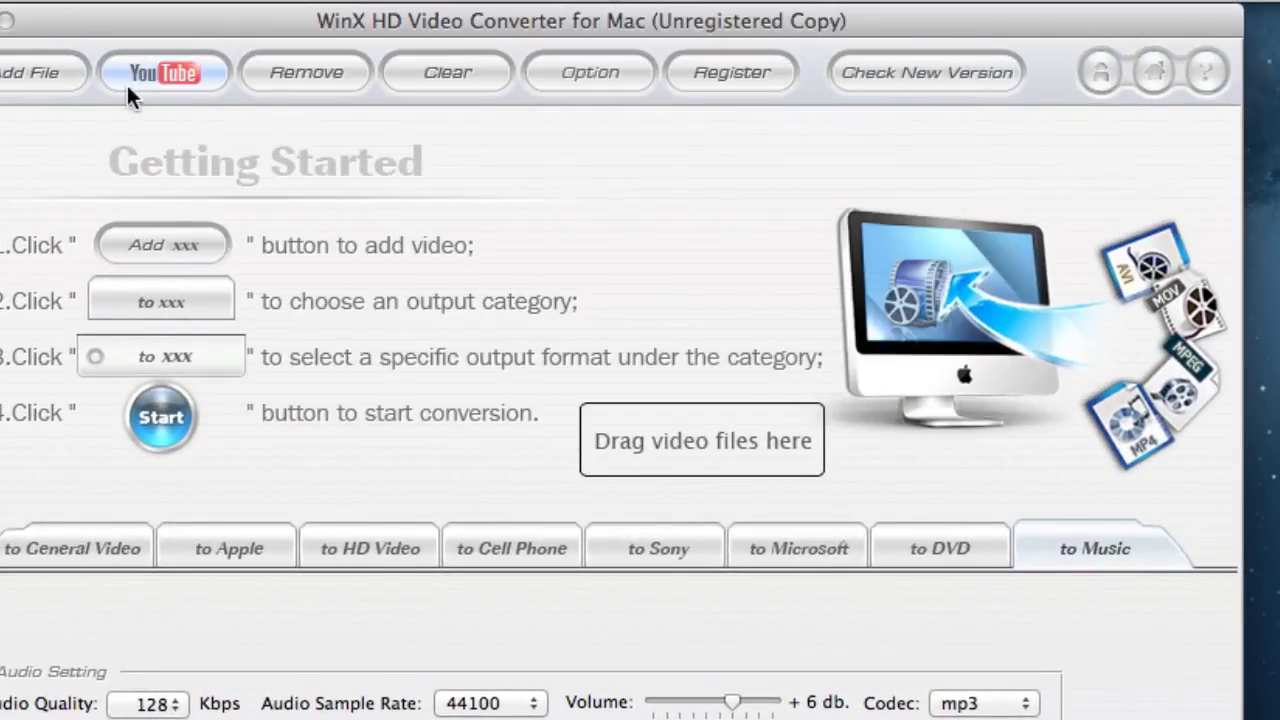
click(158, 75)
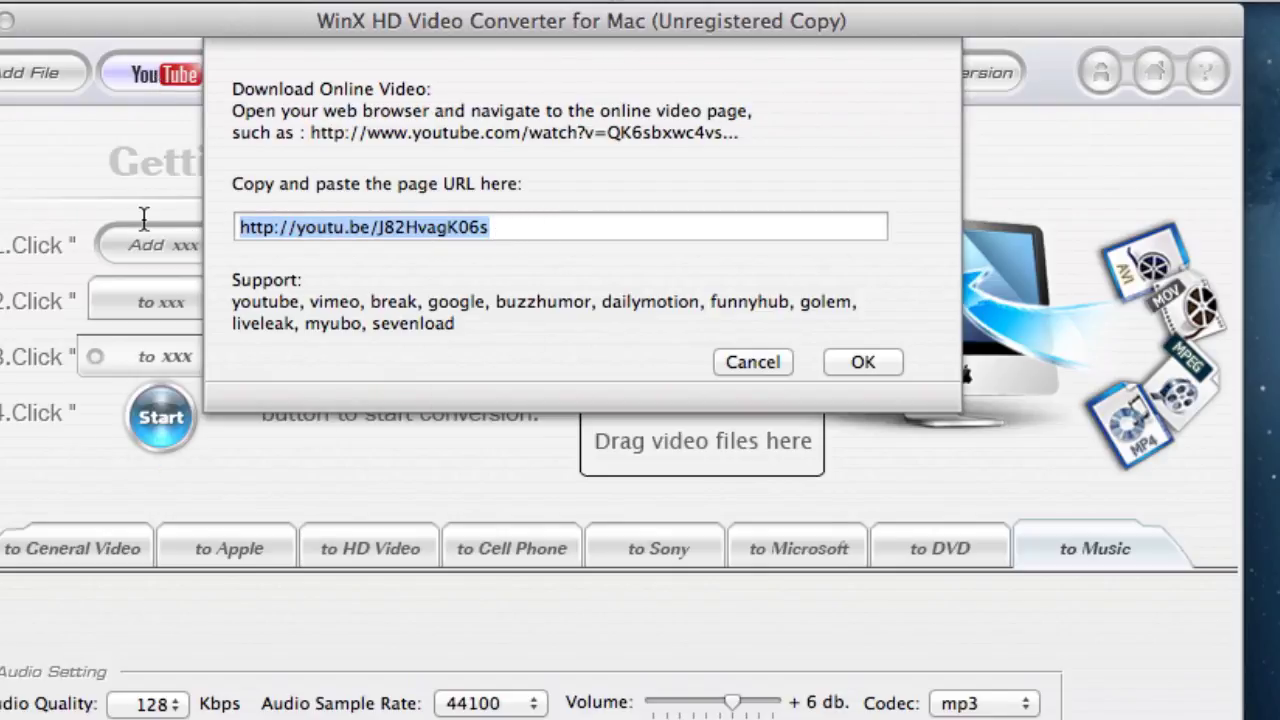
right_click(498, 227)
click(469, 369)
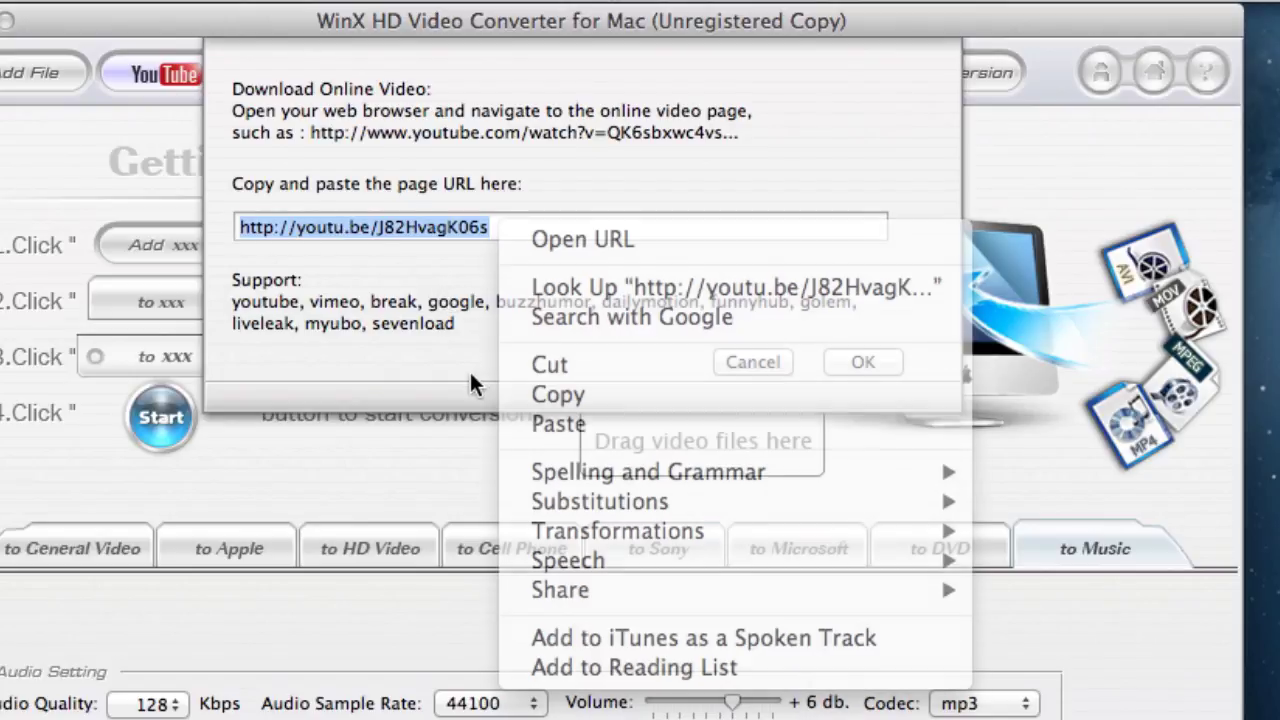
key(BackSpace)
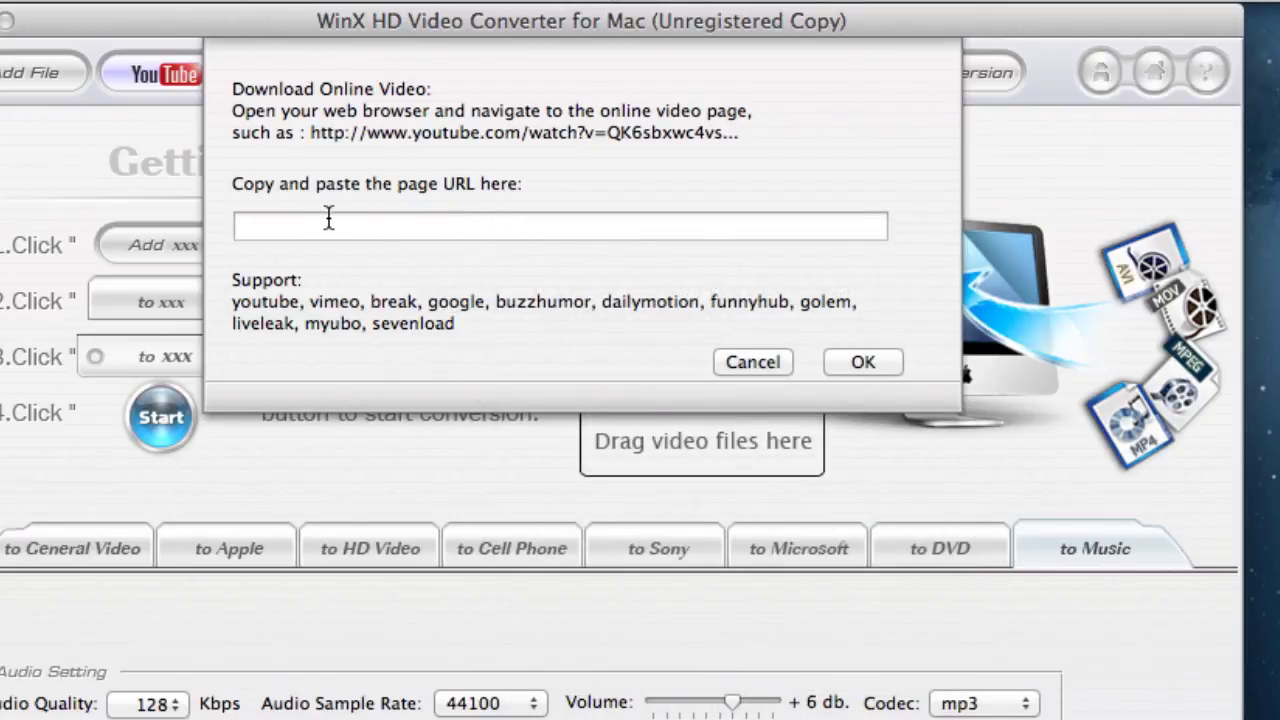
right_click(329, 217)
click(366, 291)
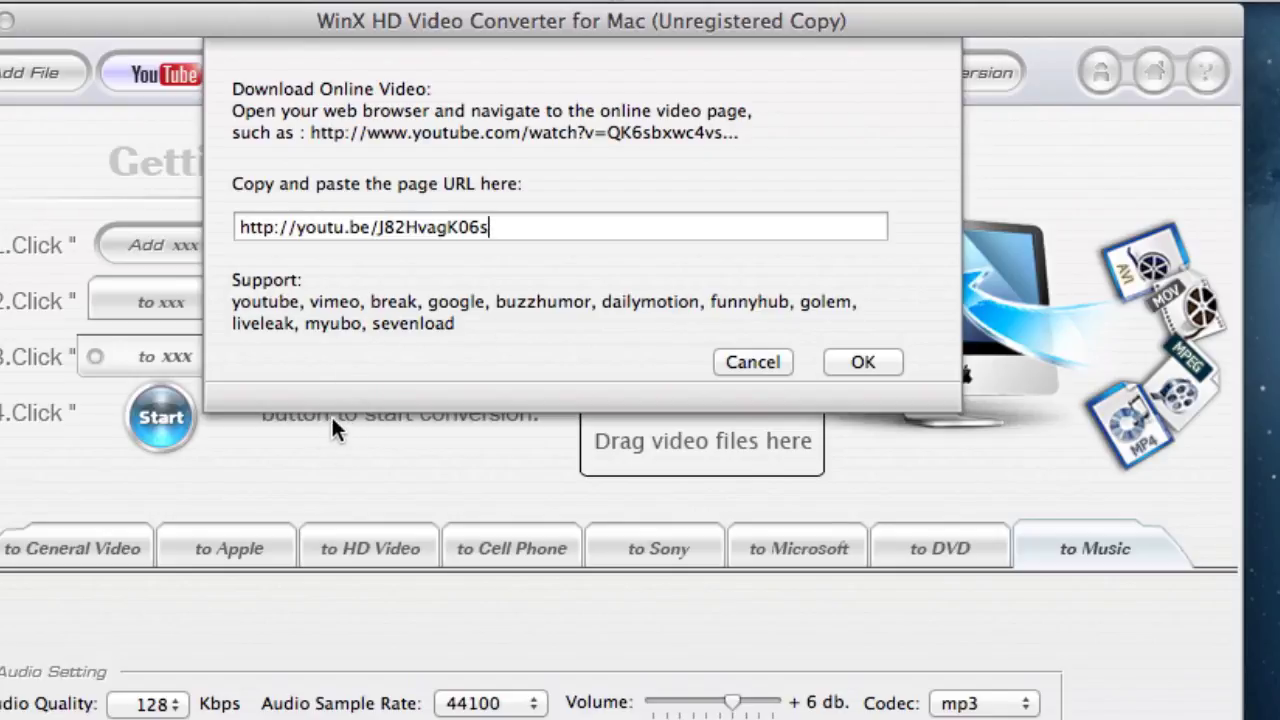
click(863, 362)
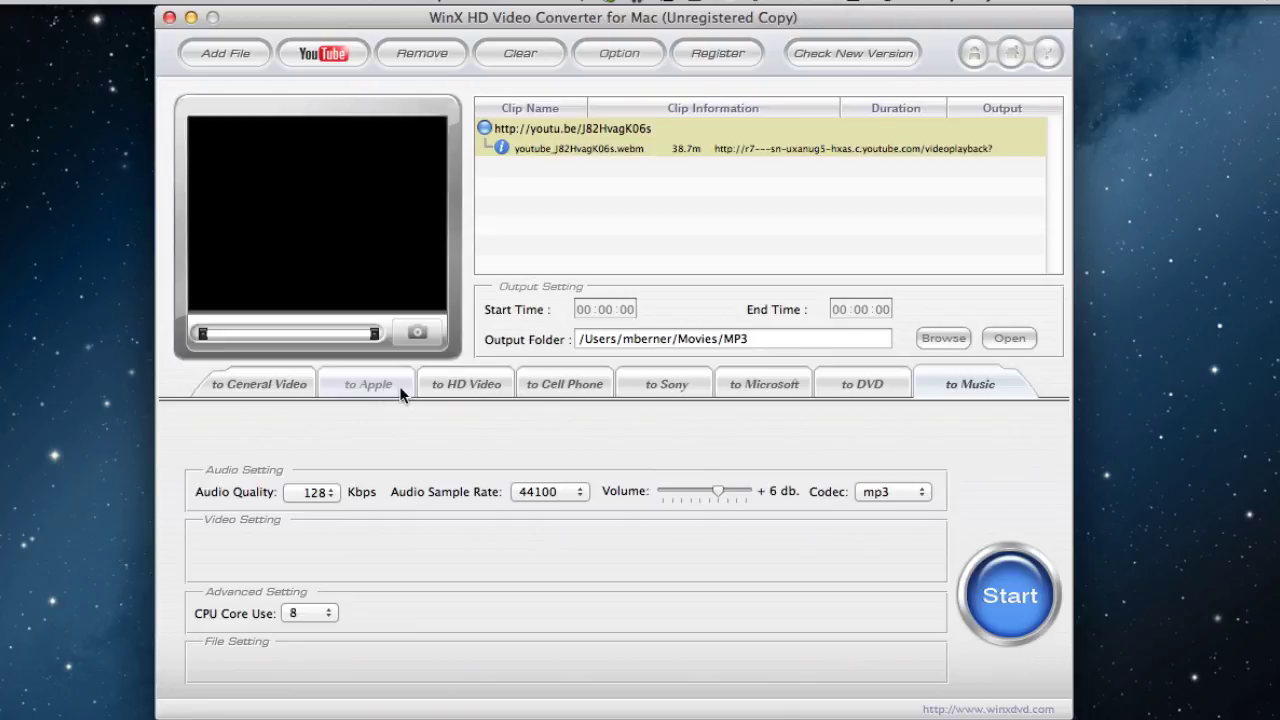
Step: Convert the YouTube clip with the 'to Apple TV HD' output format
click(363, 384)
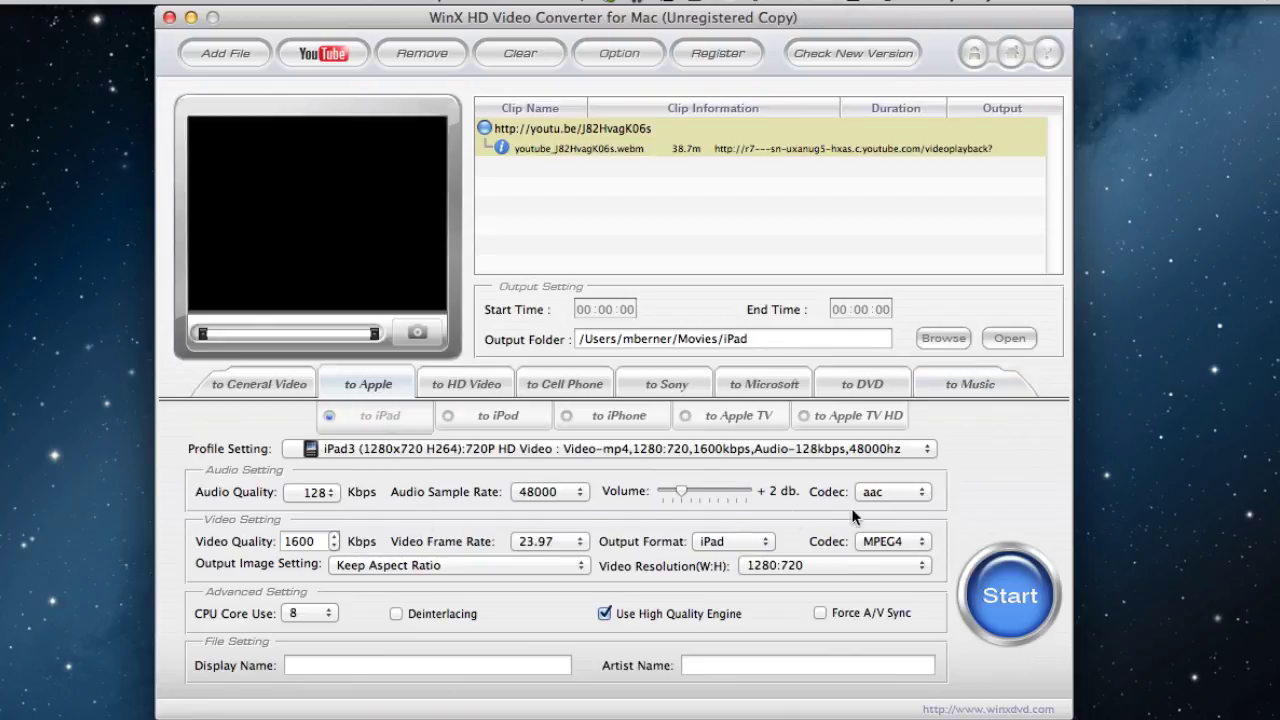
click(830, 416)
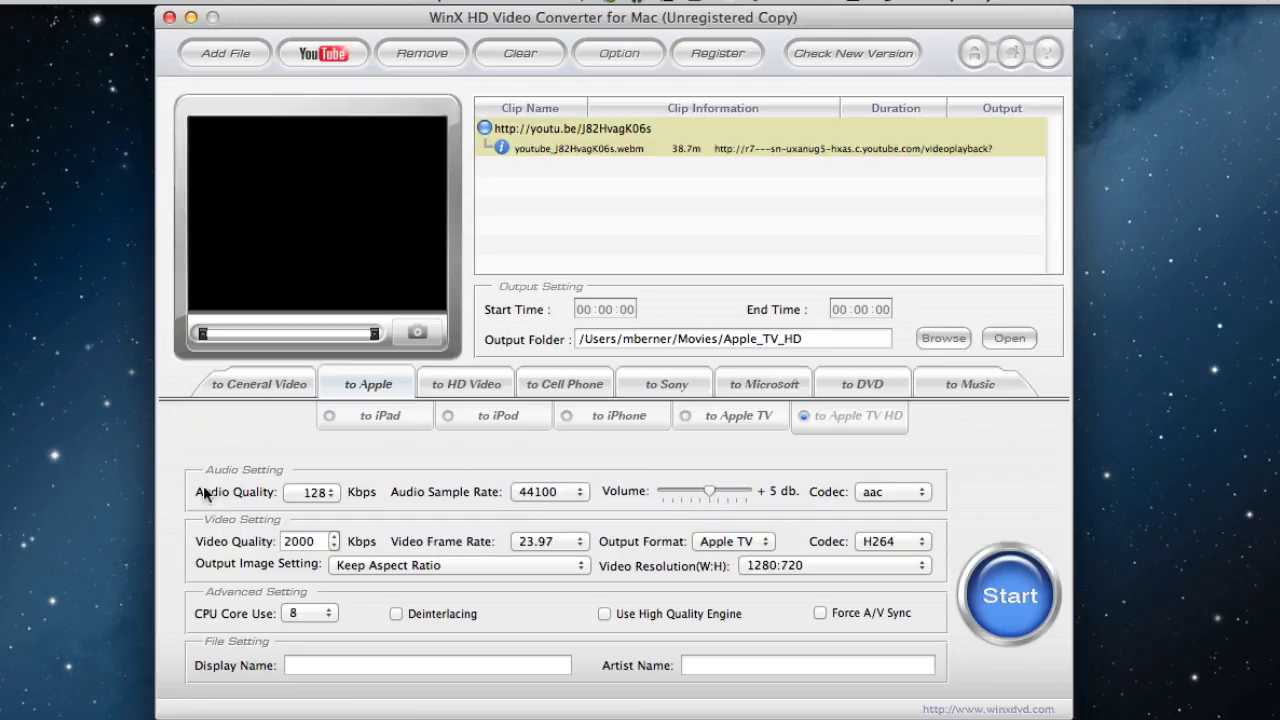
click(1010, 598)
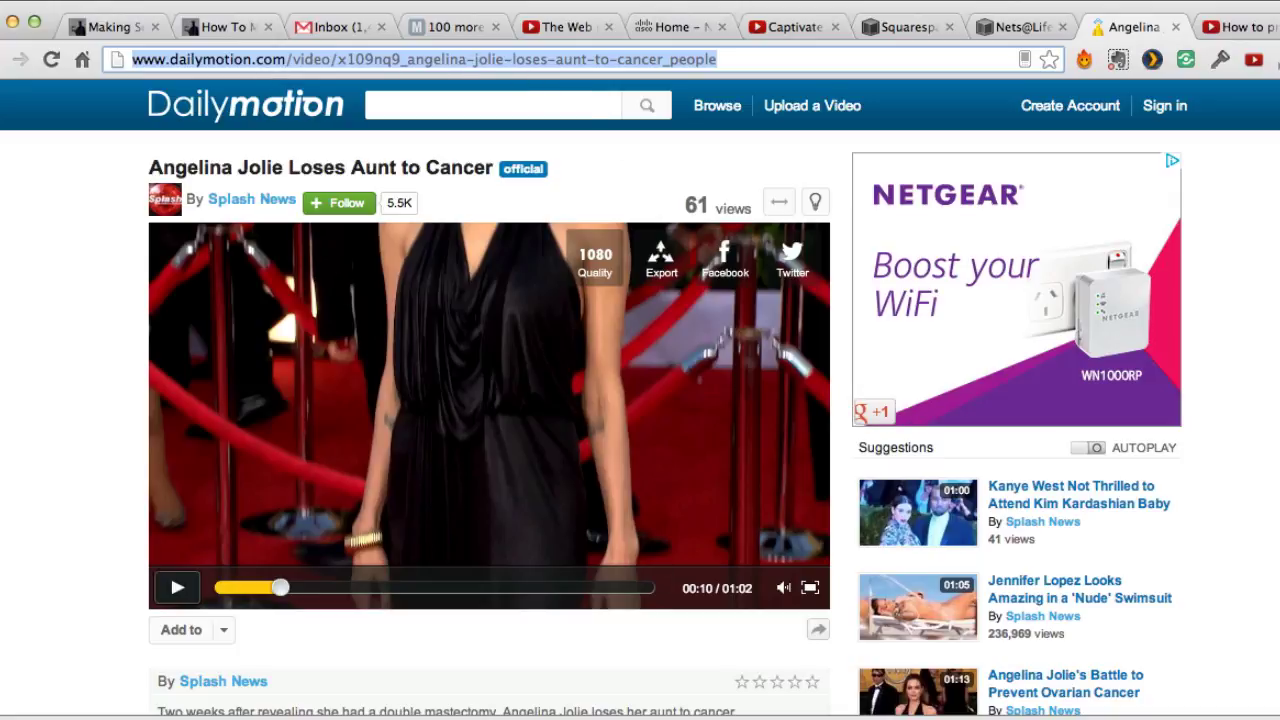
Step: Add the copied Dailymotion URL as an online video through the Download Online Video dialog
click(1043, 708)
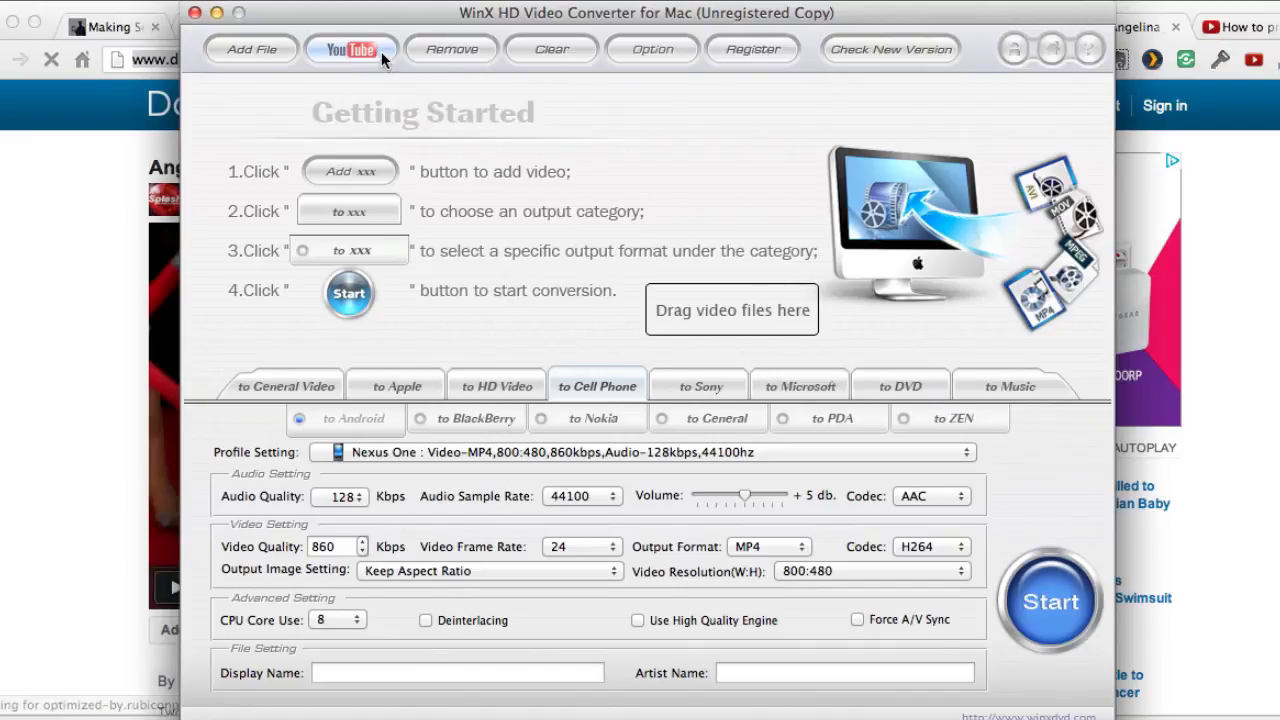
click(351, 49)
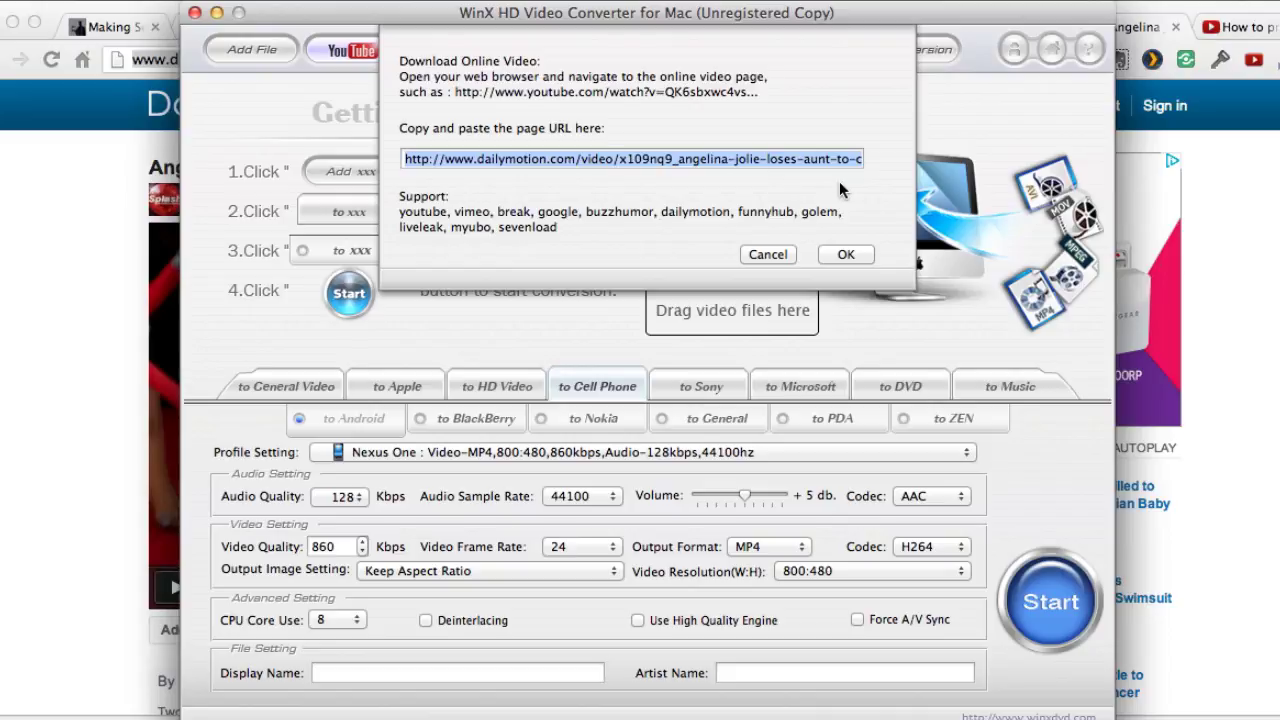
click(842, 254)
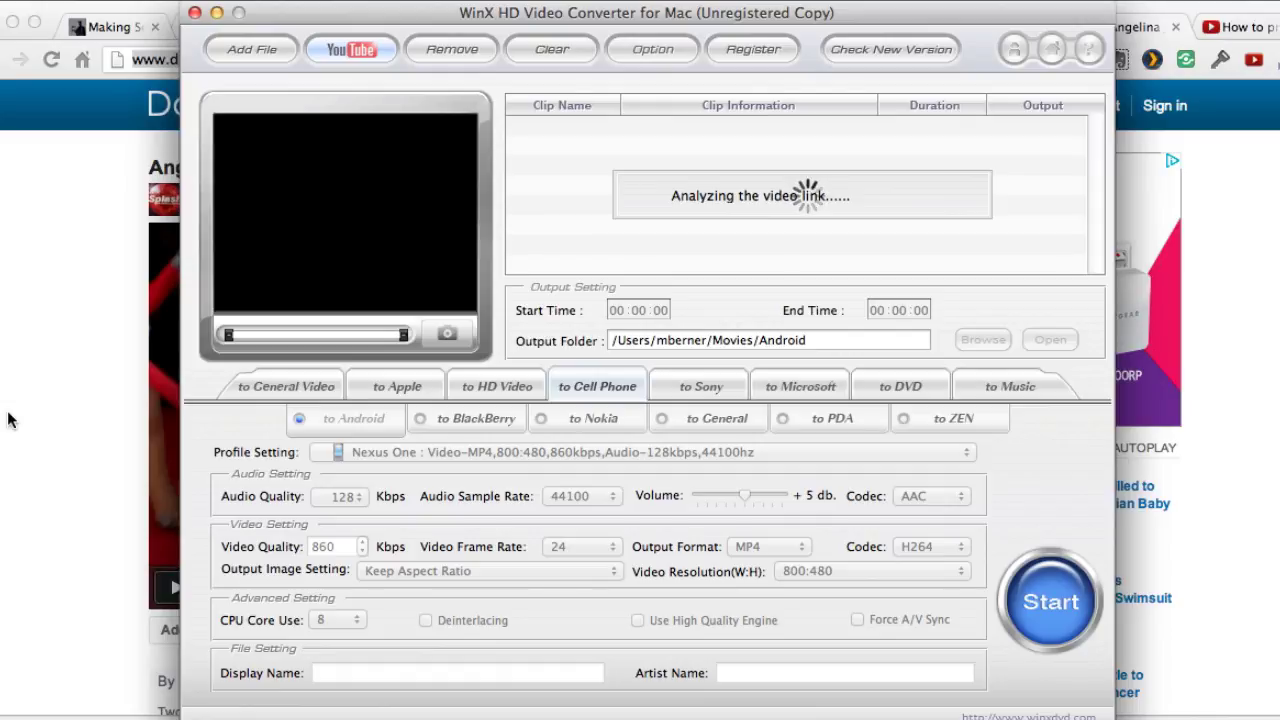
Step: Choose 'to iPhone' with the iPhone4/4s 480x320 MPEG4 profile, then remove the Dailymotion clip
click(385, 381)
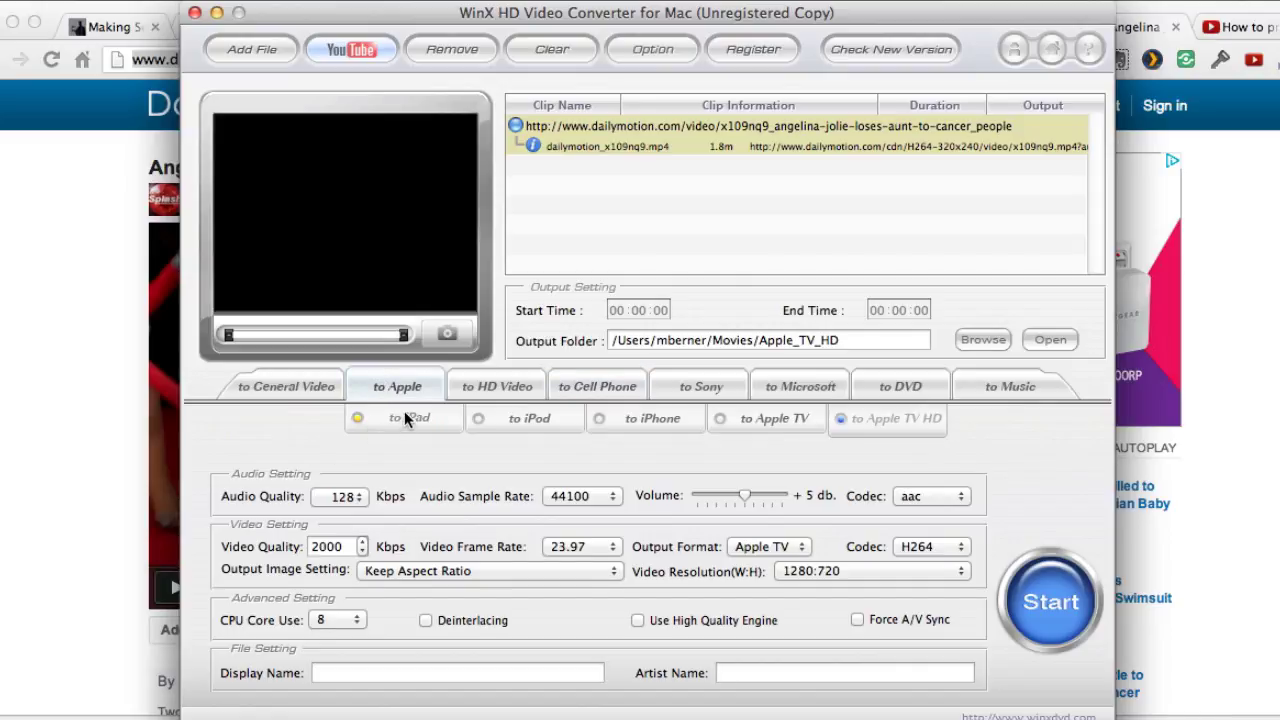
click(640, 418)
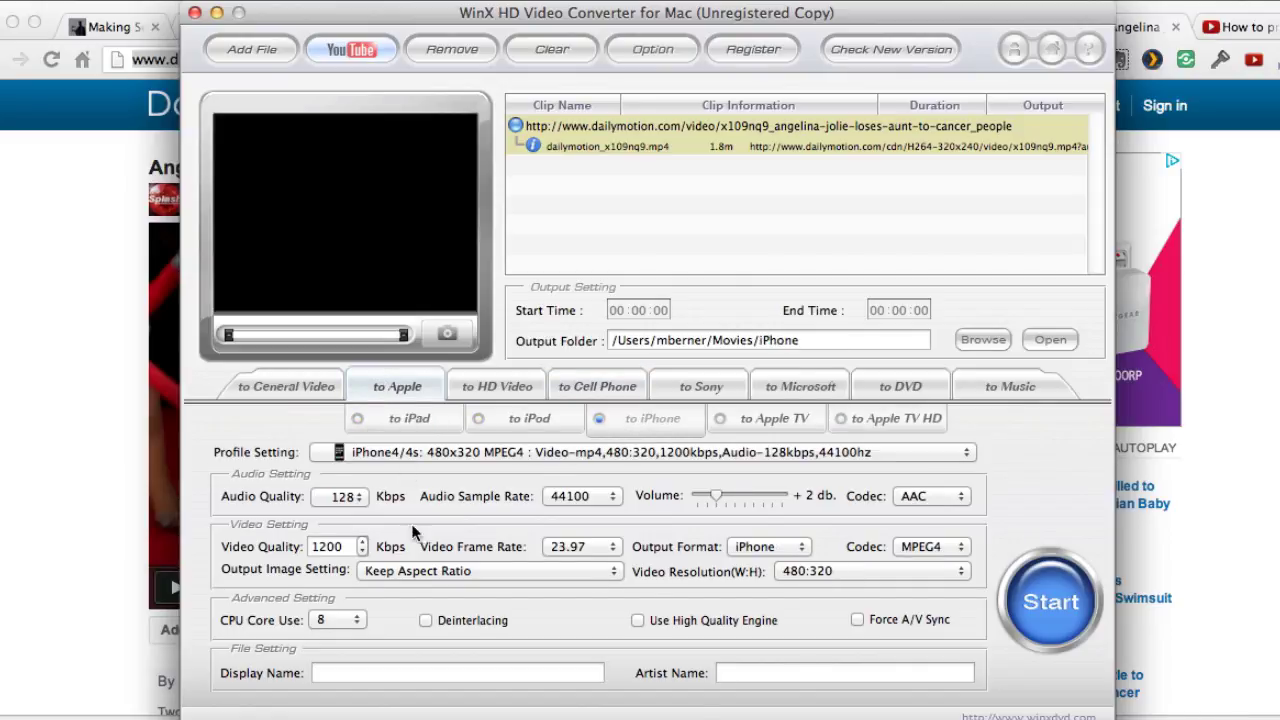
click(966, 453)
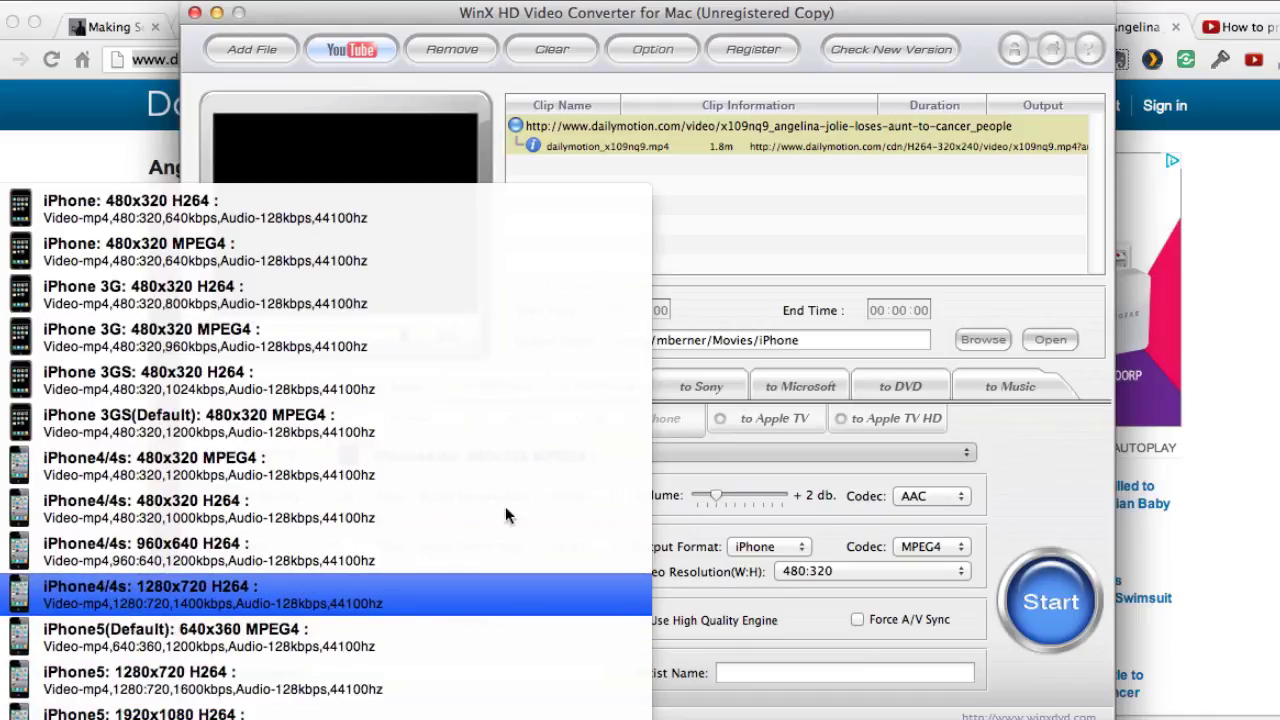
click(1065, 297)
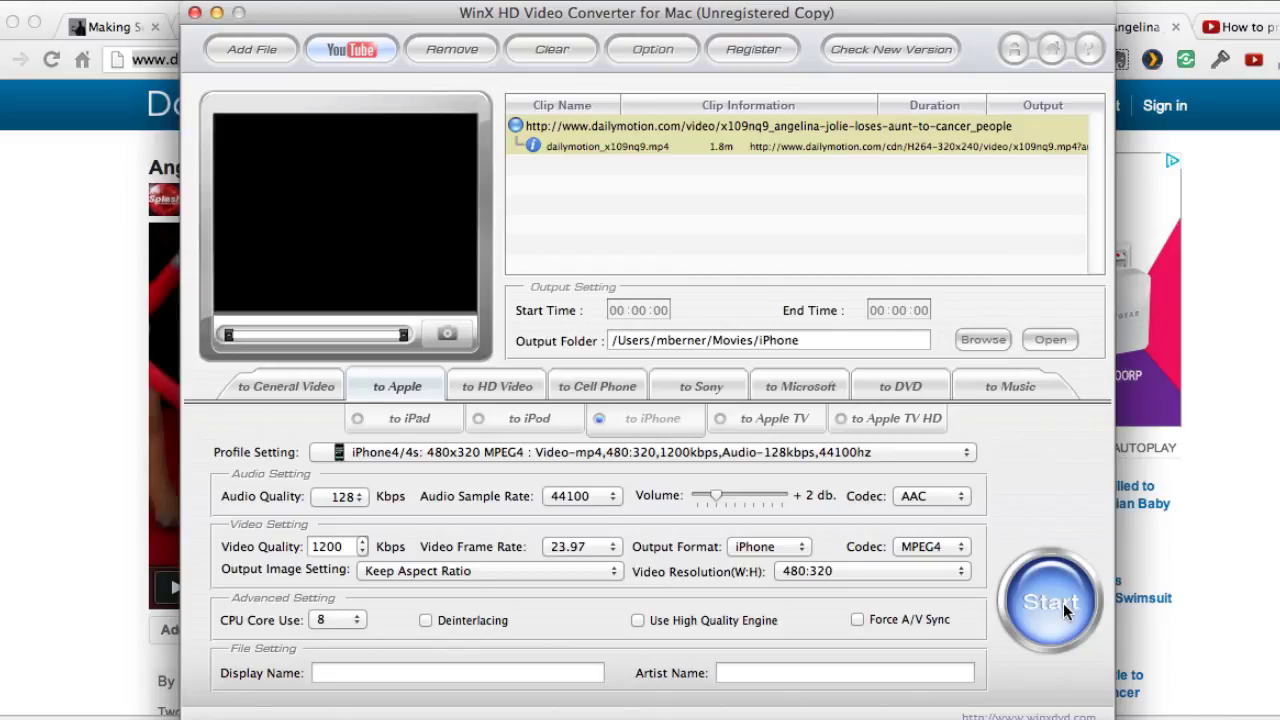
click(440, 52)
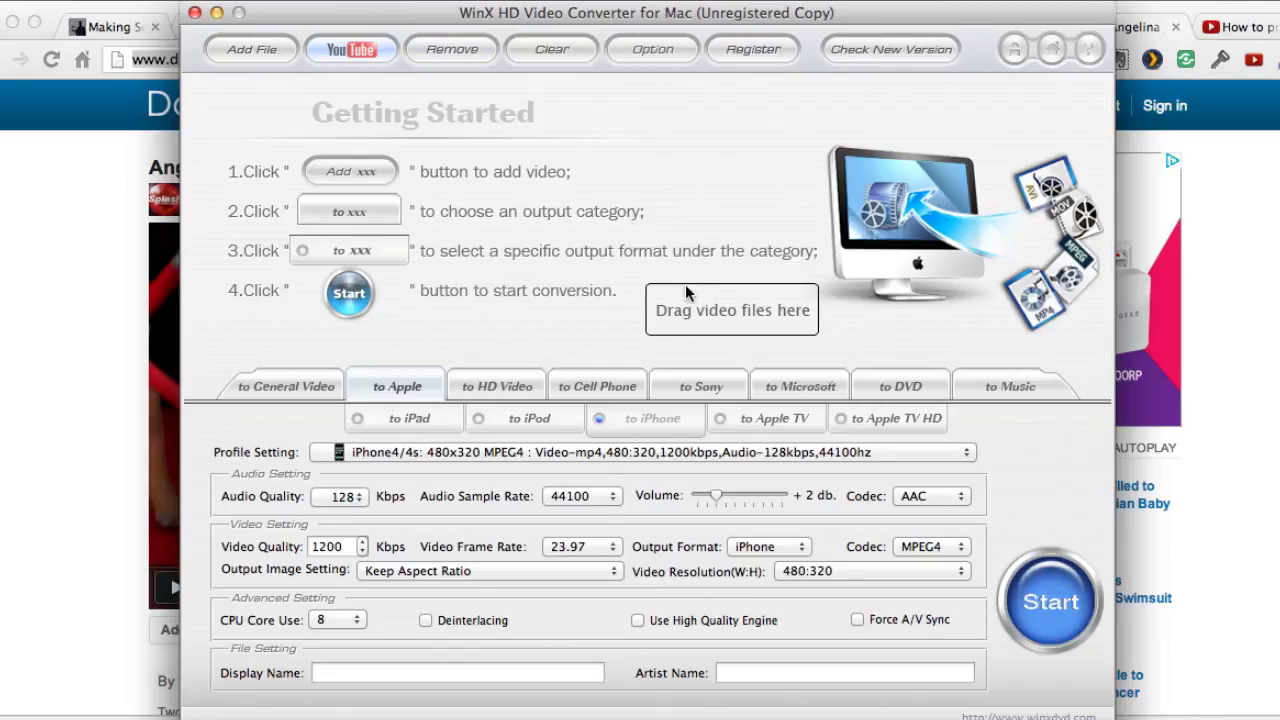
click(250, 48)
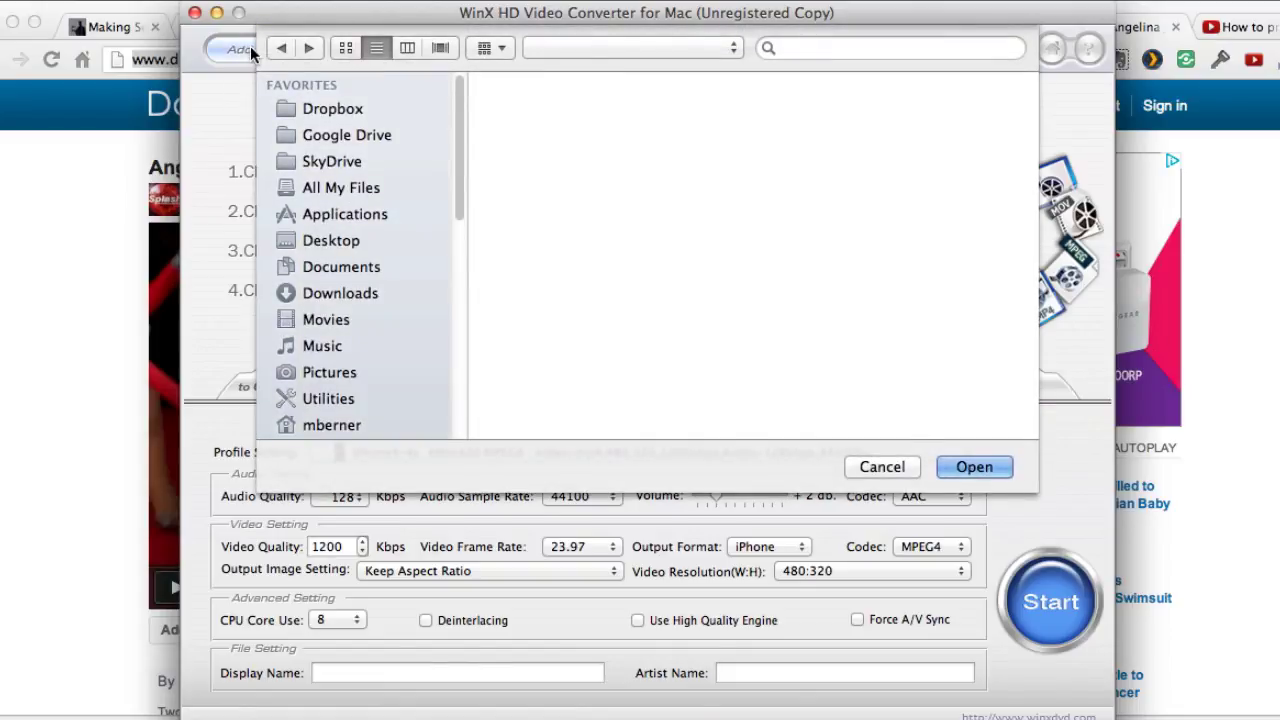
click(307, 270)
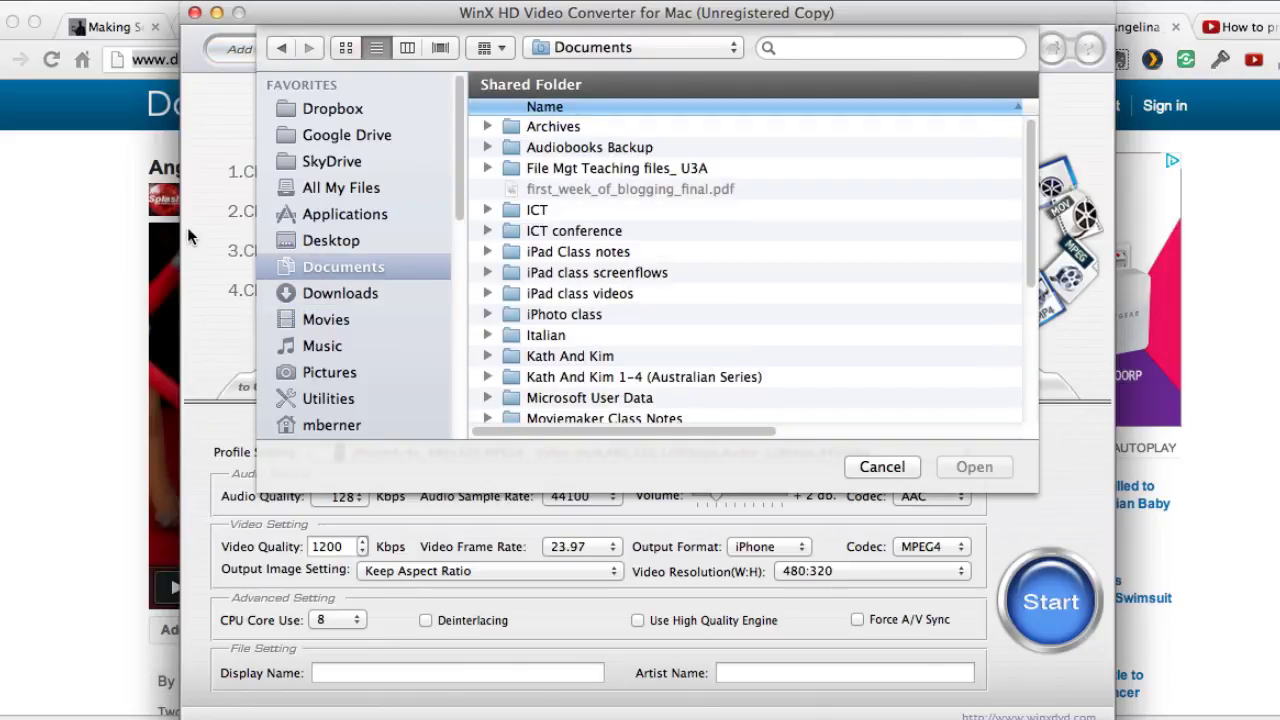
click(880, 467)
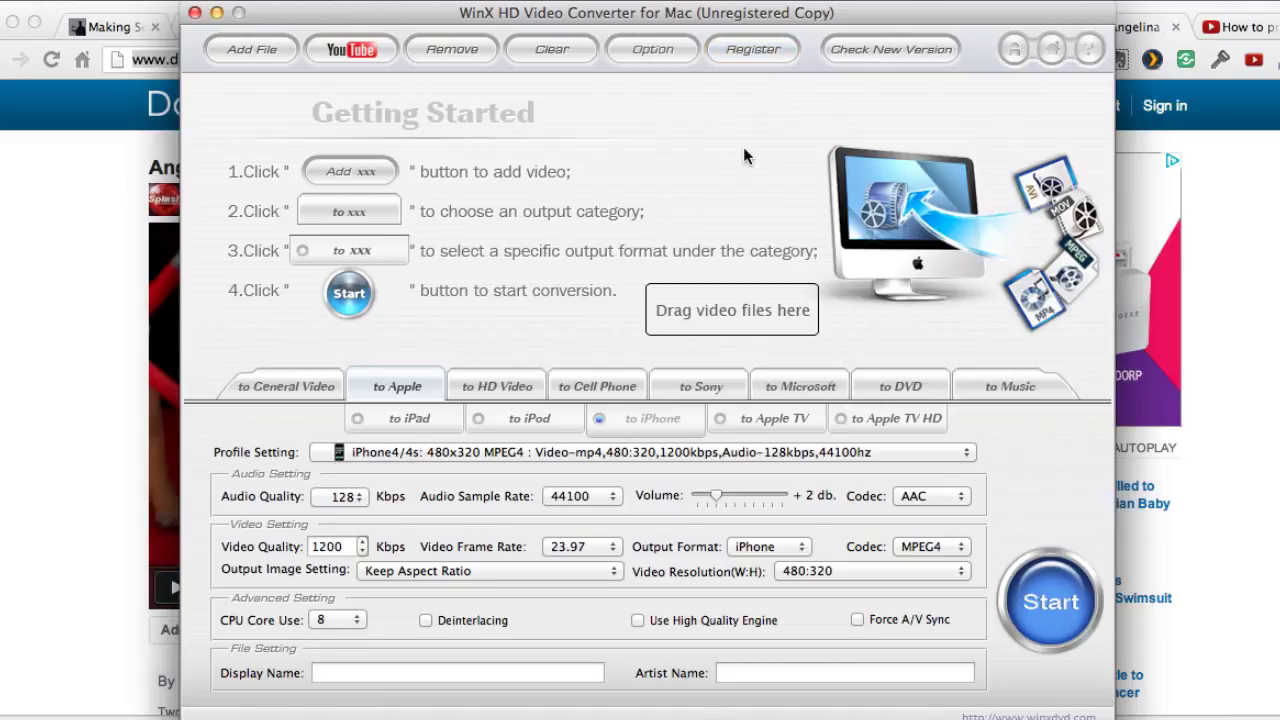
click(658, 50)
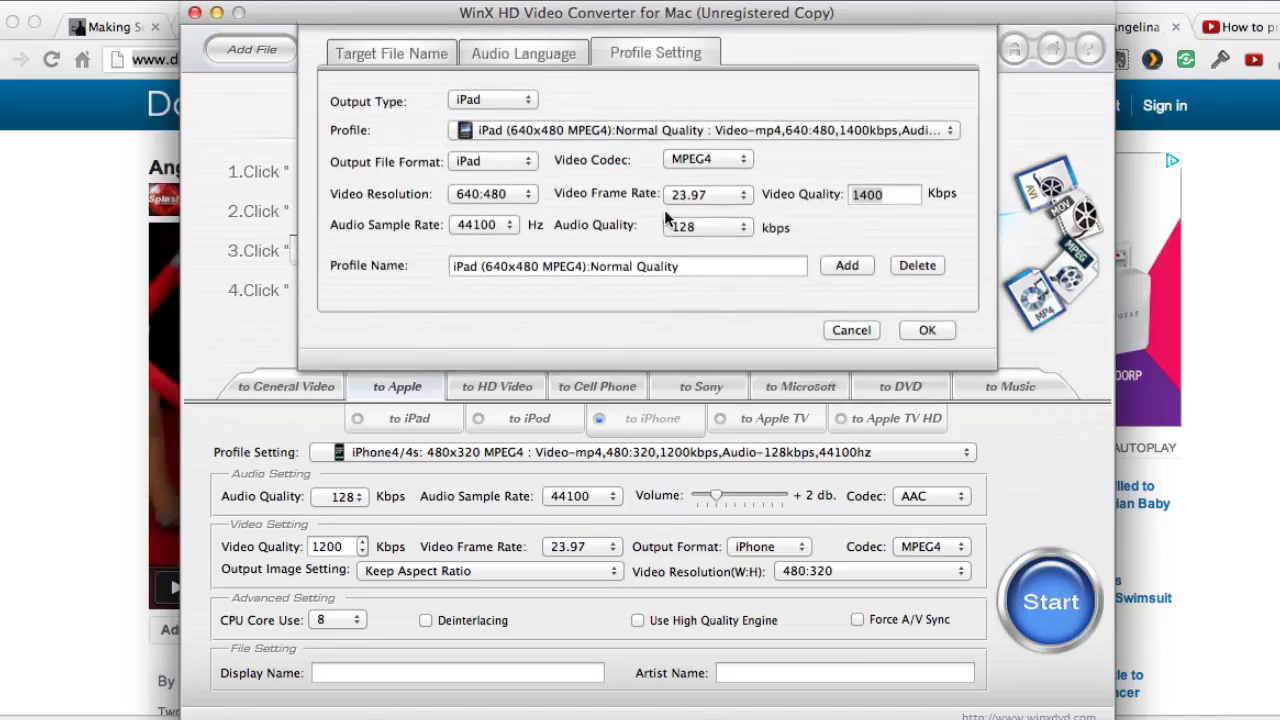
click(390, 57)
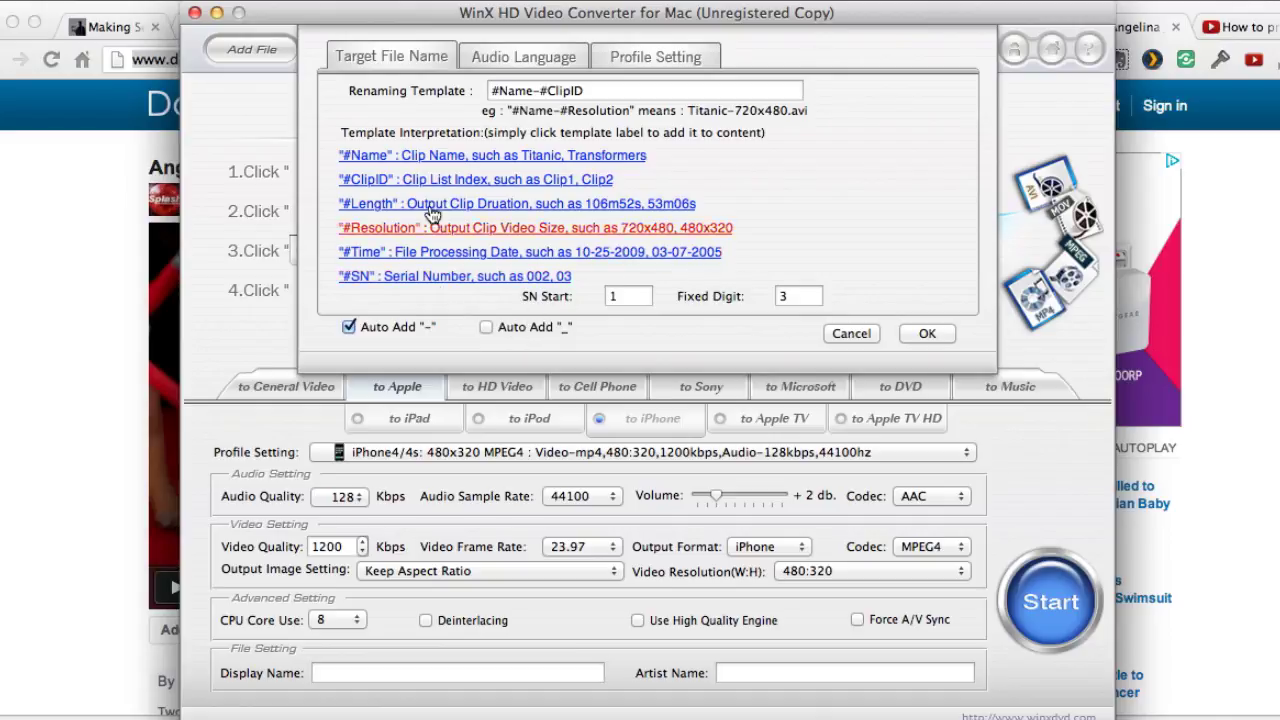
click(526, 56)
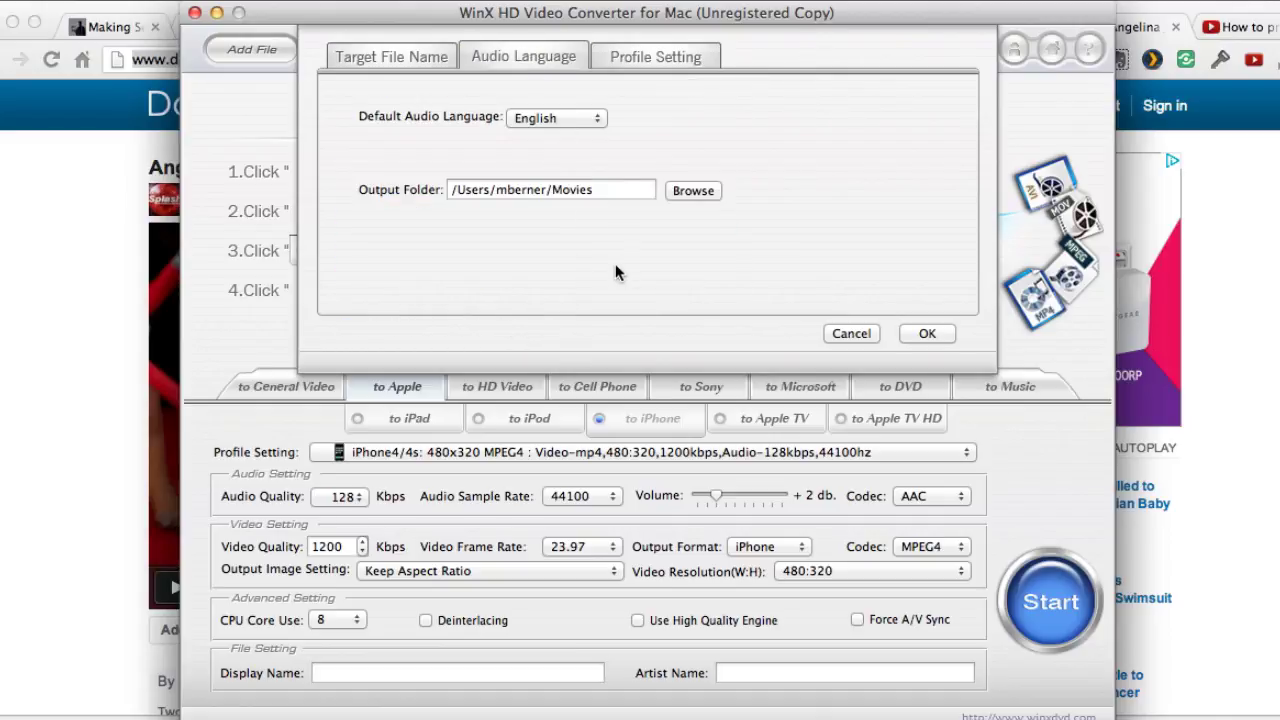
click(598, 118)
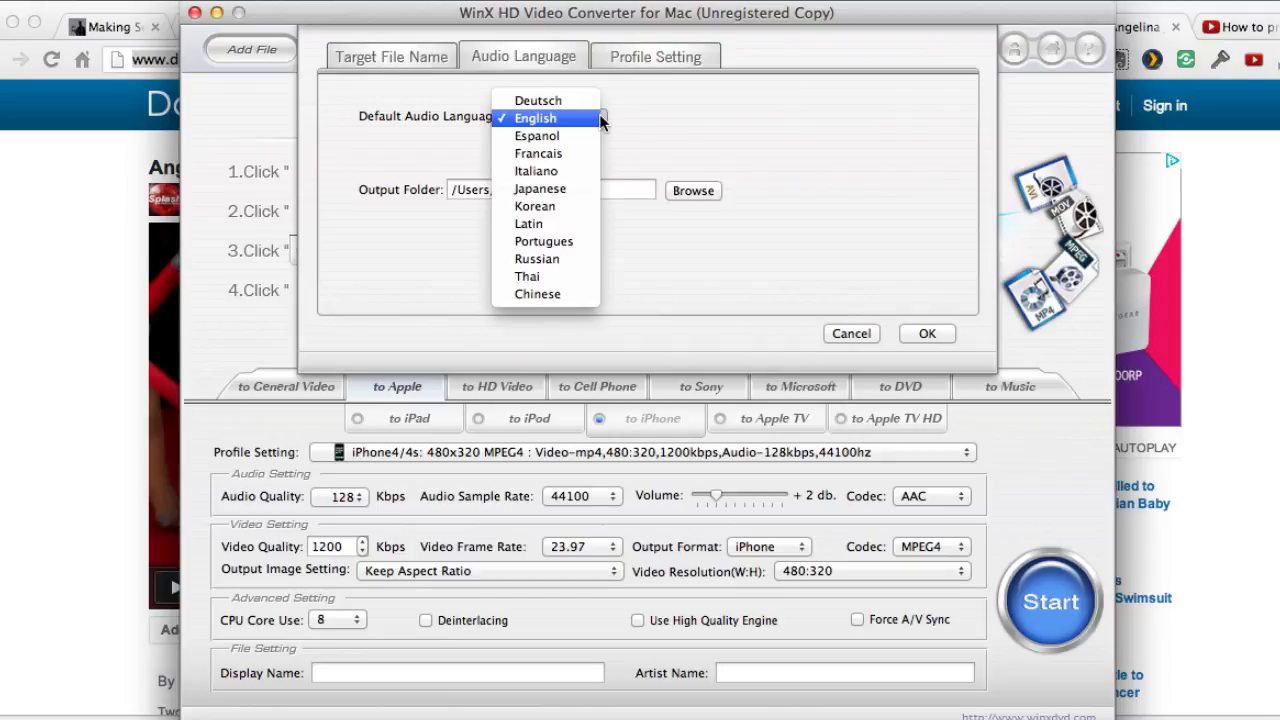
click(628, 116)
click(634, 61)
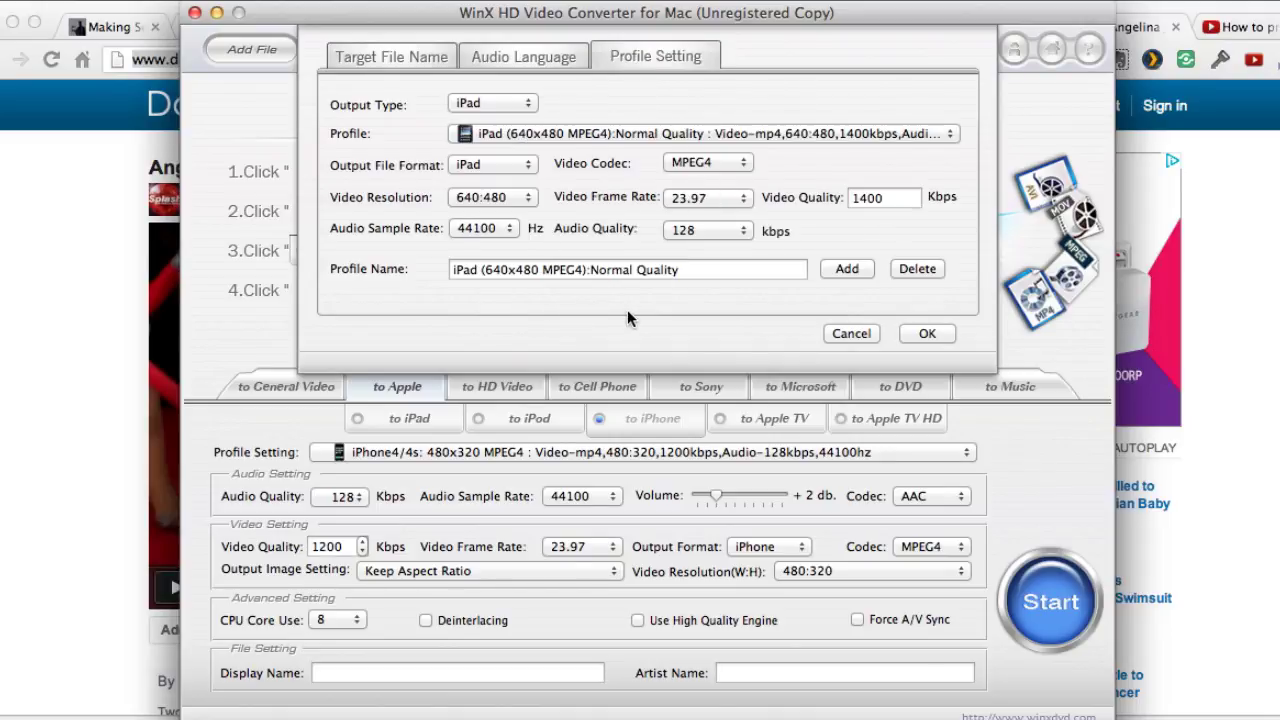
click(527, 103)
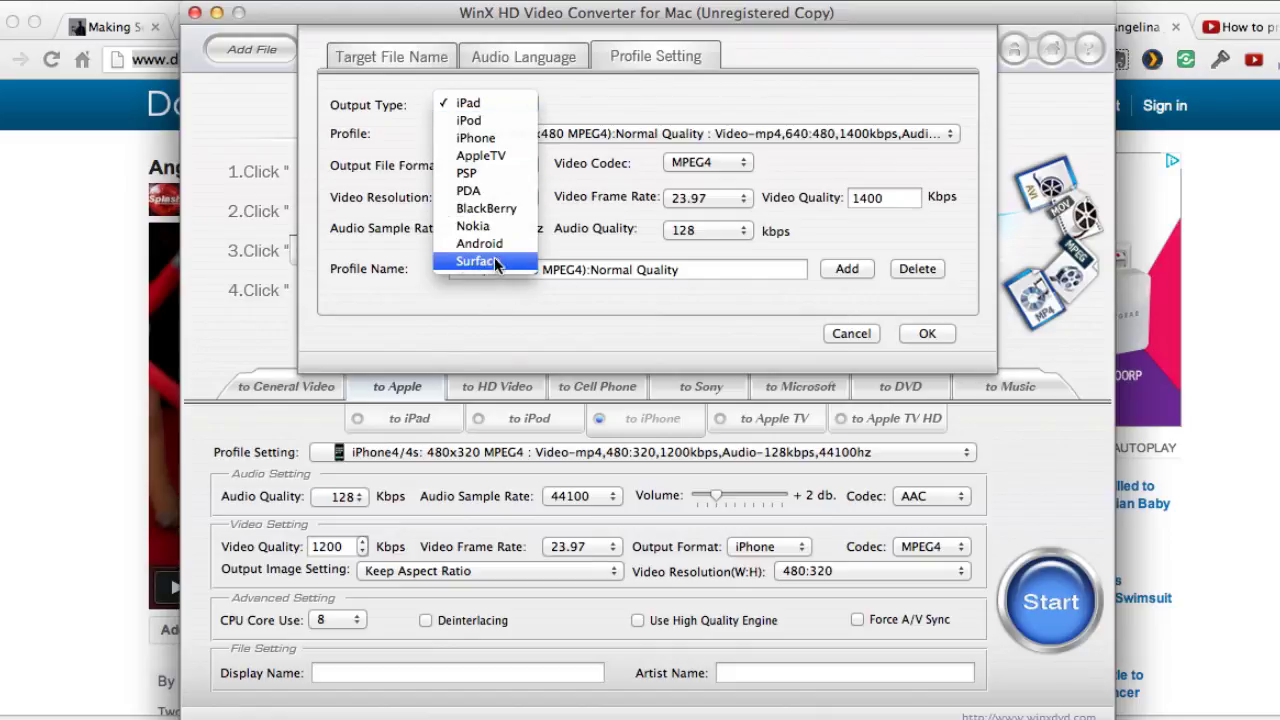
click(466, 316)
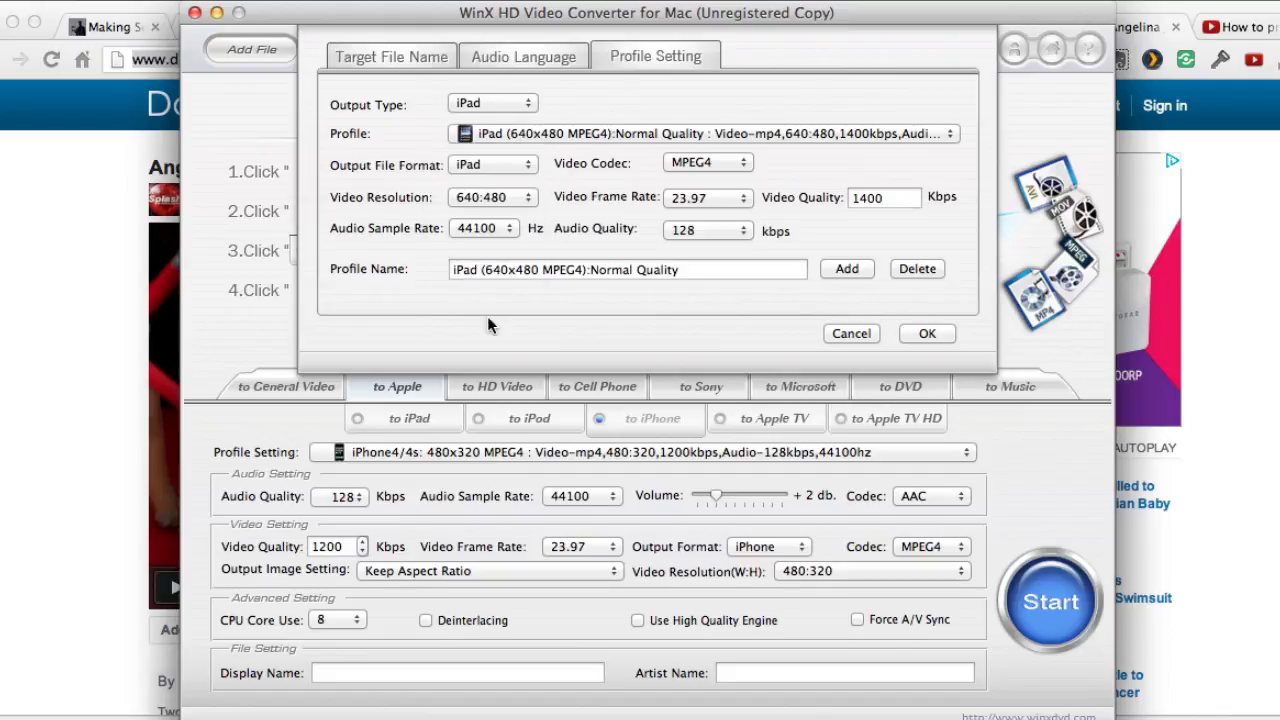
click(846, 332)
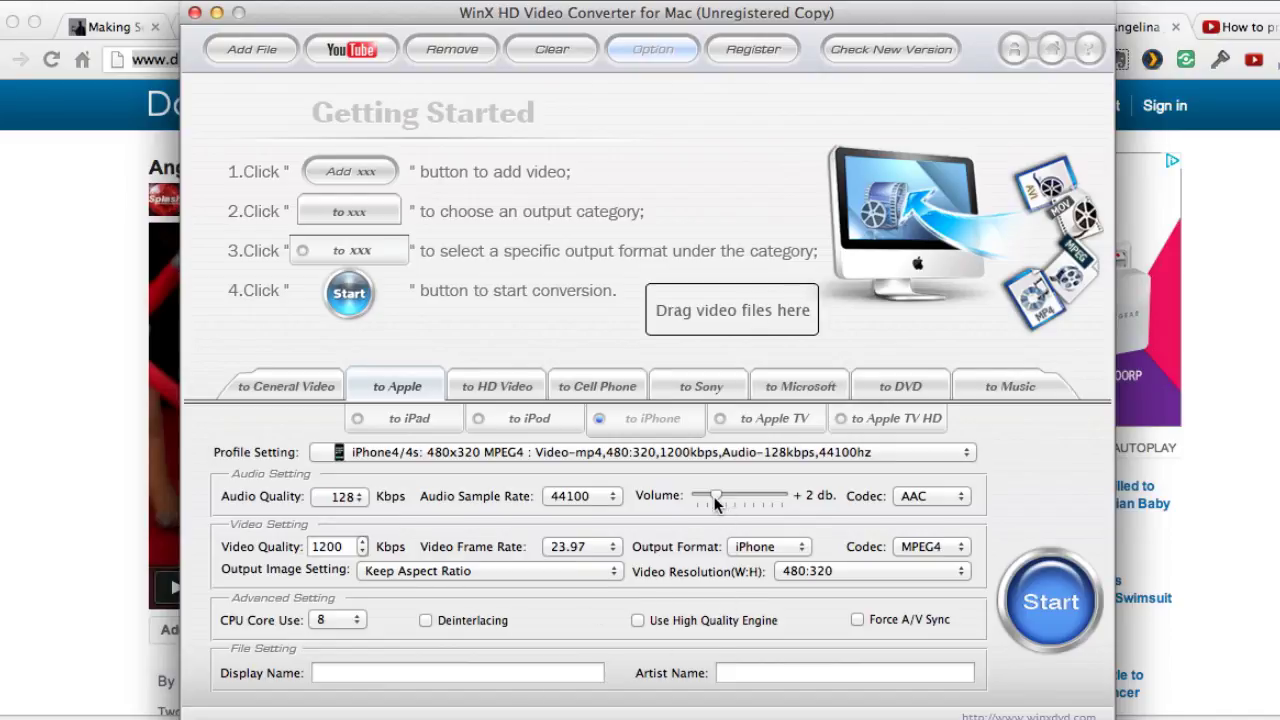
Step: Set output volume to +5 db and codec to H264, keeping 480:320 resolution, then return to Dailymotion
drag(717, 496, 744, 498)
click(942, 550)
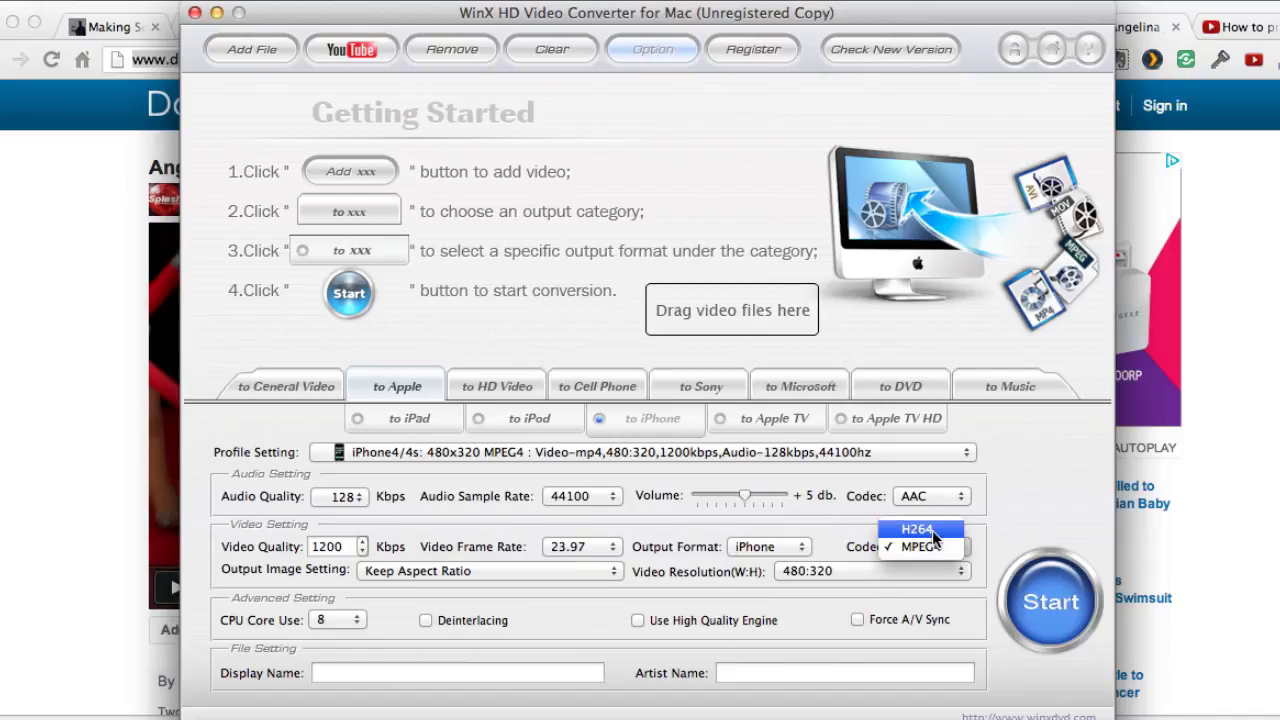
click(925, 525)
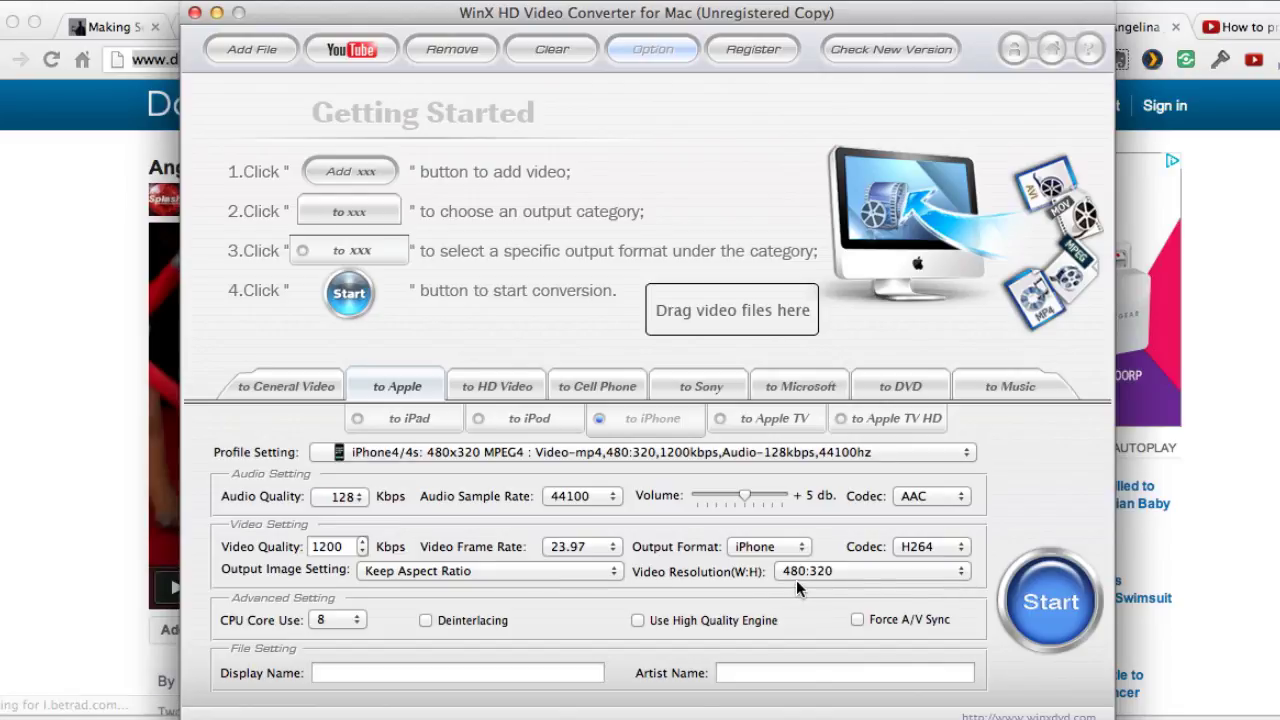
click(961, 576)
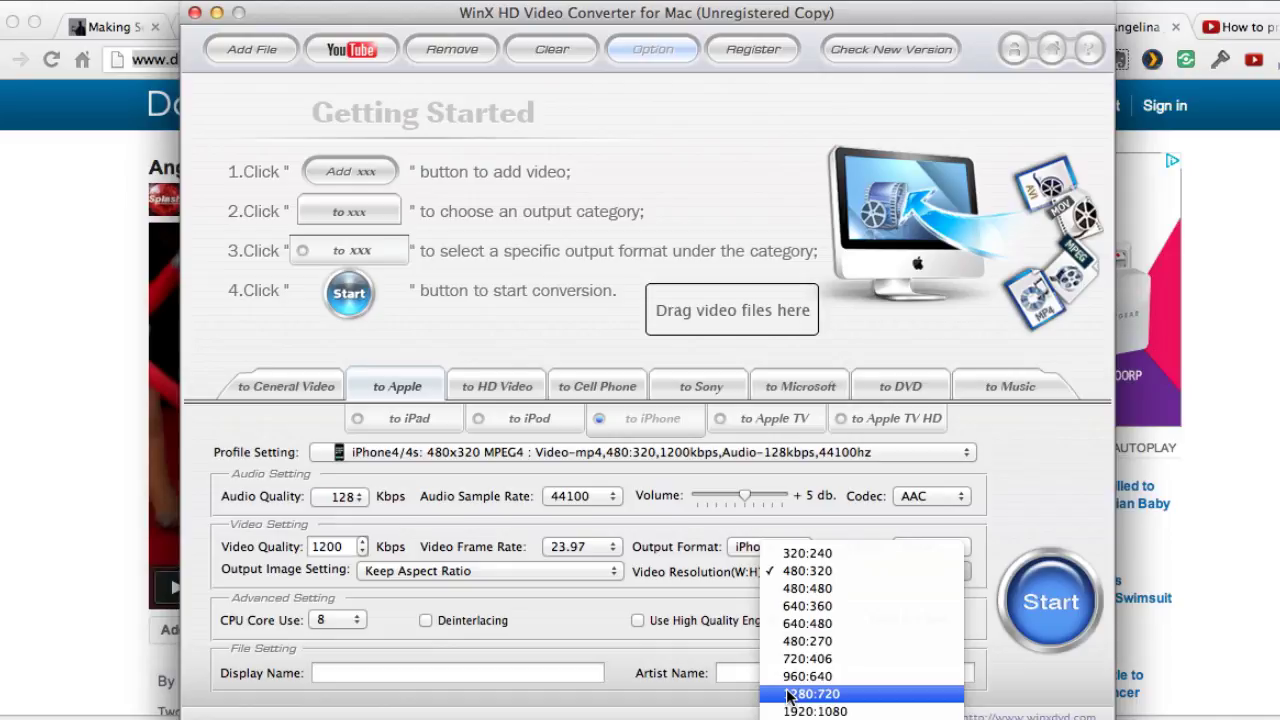
click(1043, 486)
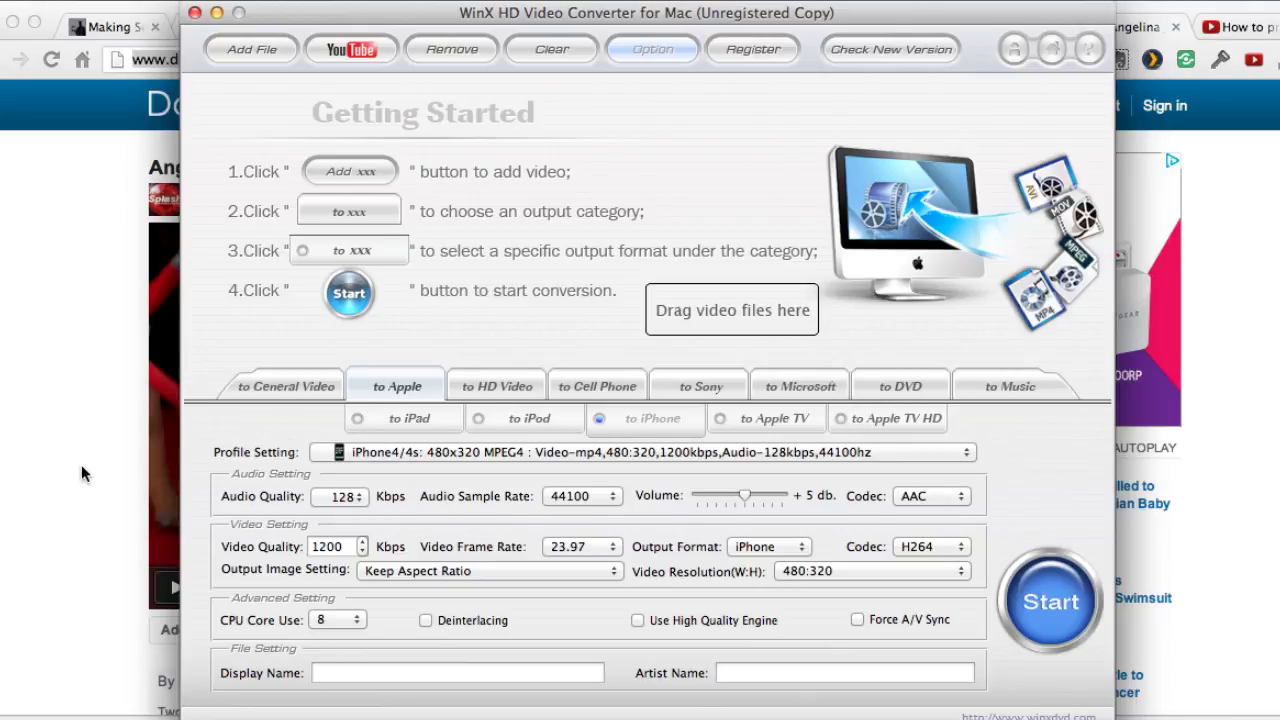
click(116, 456)
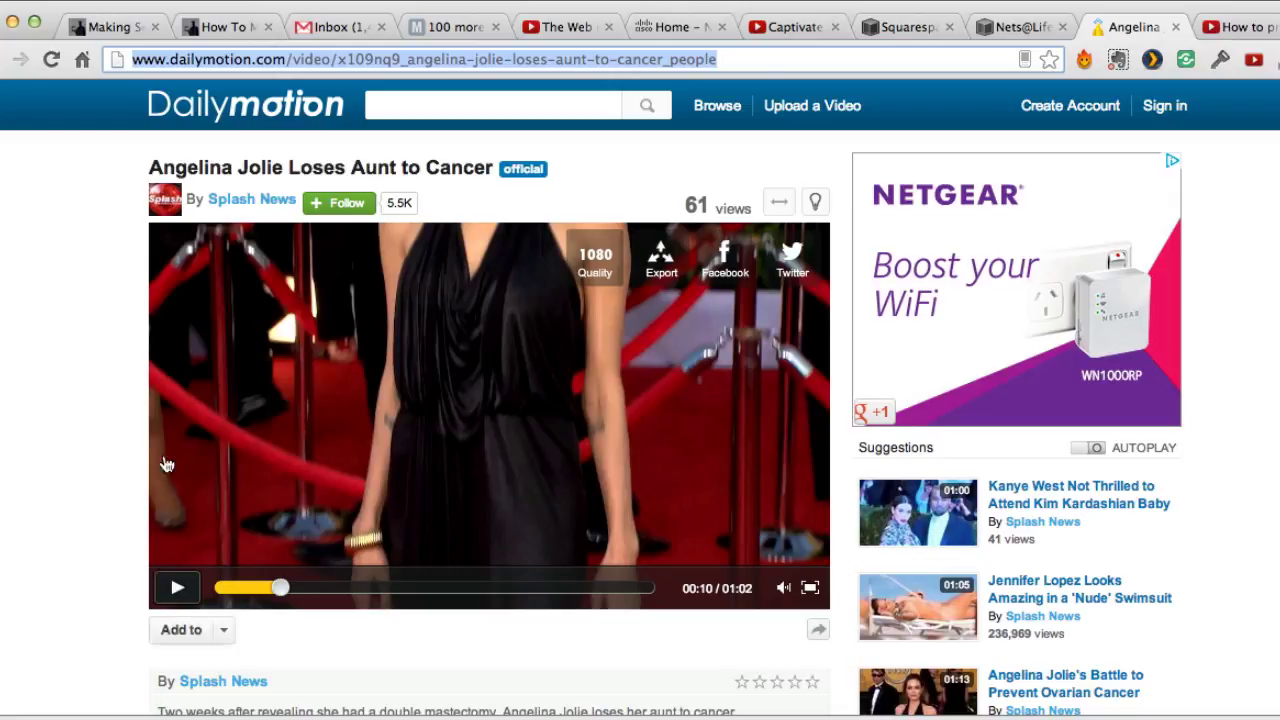